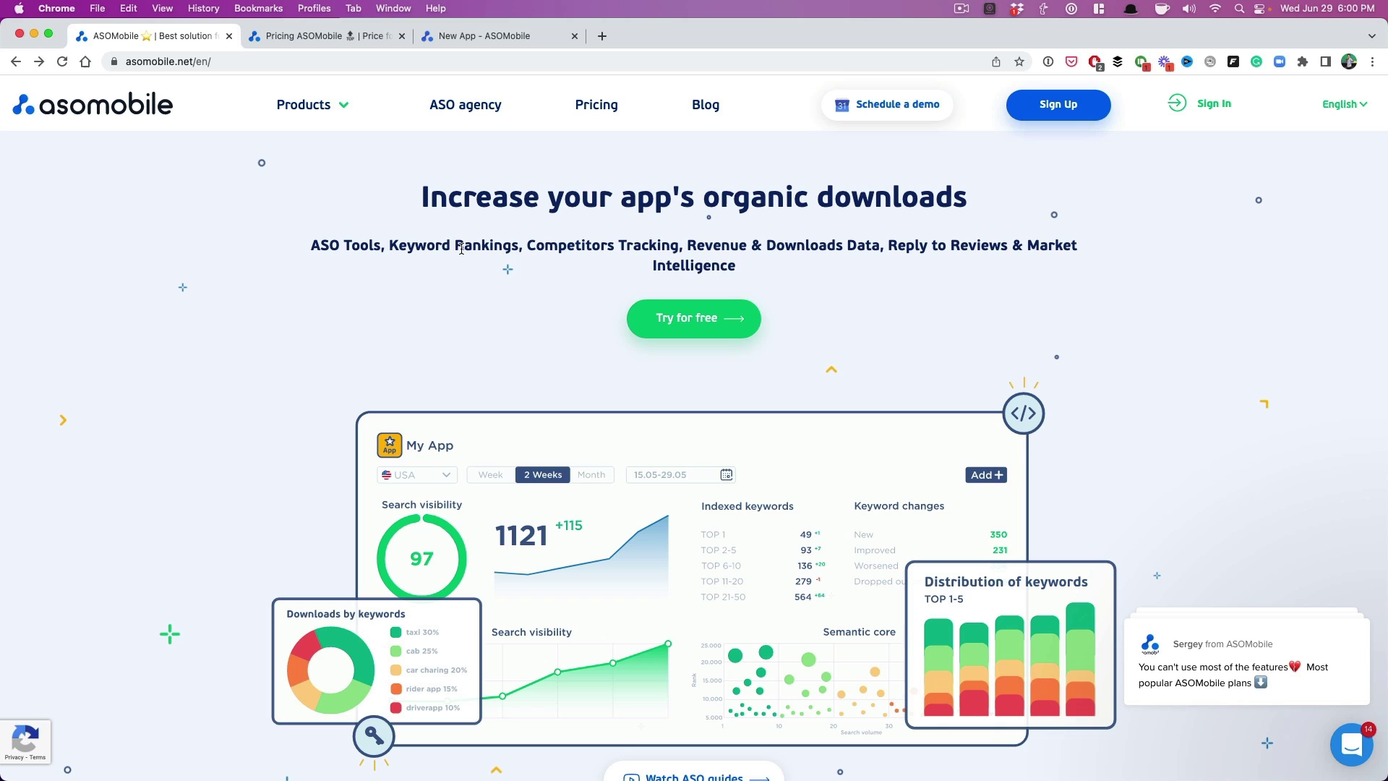
Look over the ASOMobile pricing plans, then go to the Add application page with USA as the store.
{"action": "left_click", "coordinate": [211, 62]}
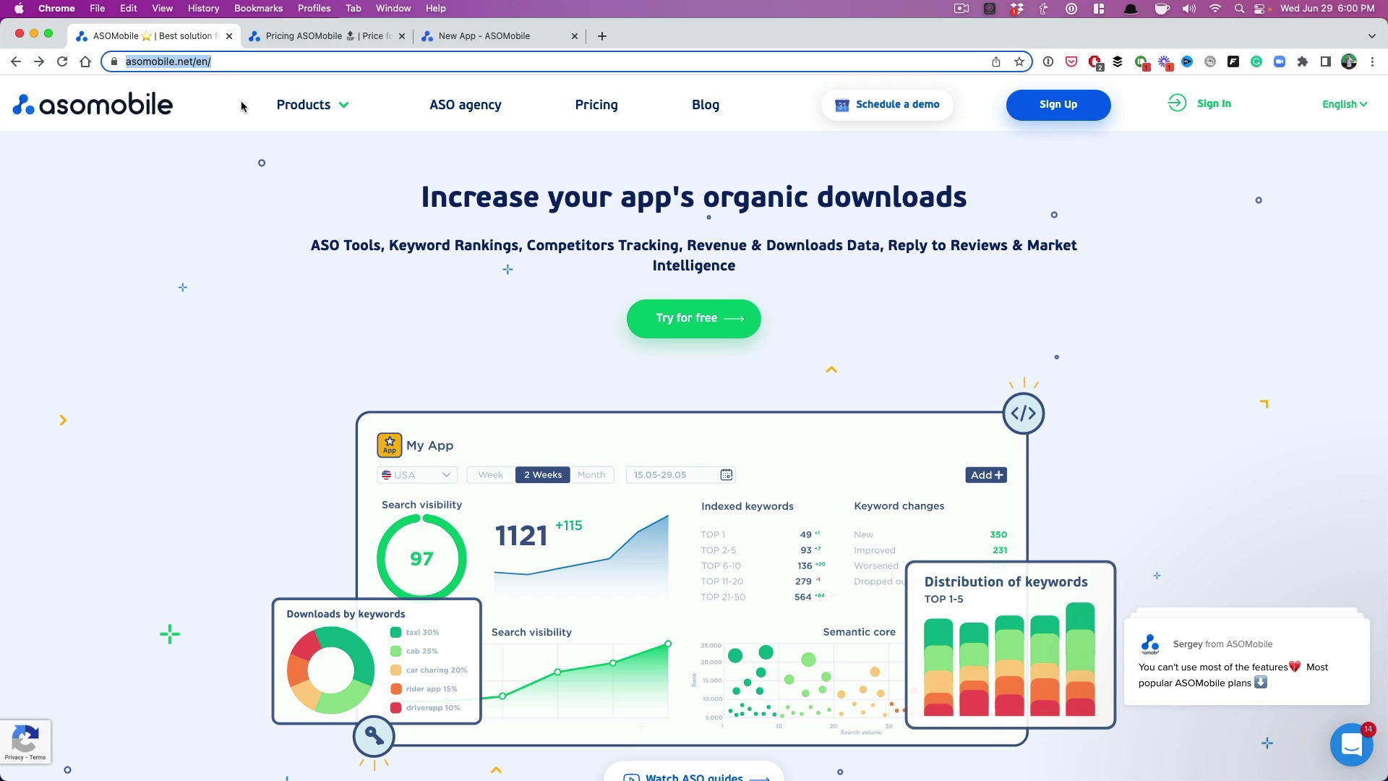
{"action": "left_click", "coordinate": [340, 230]}
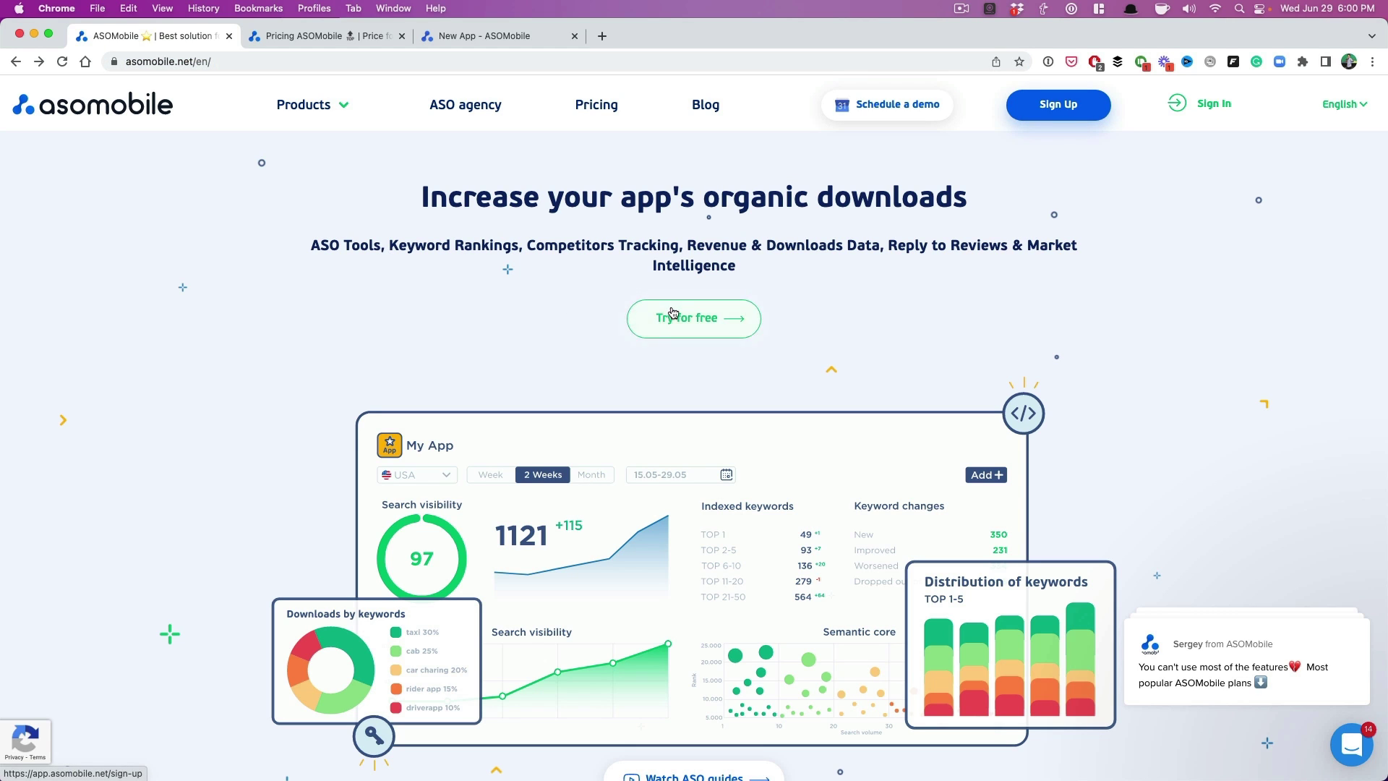
{"action": "left_click", "coordinate": [300, 35]}
{"action": "scroll", "coordinate": [362, 305], "scroll_direction": "down", "scroll_amount": 3}
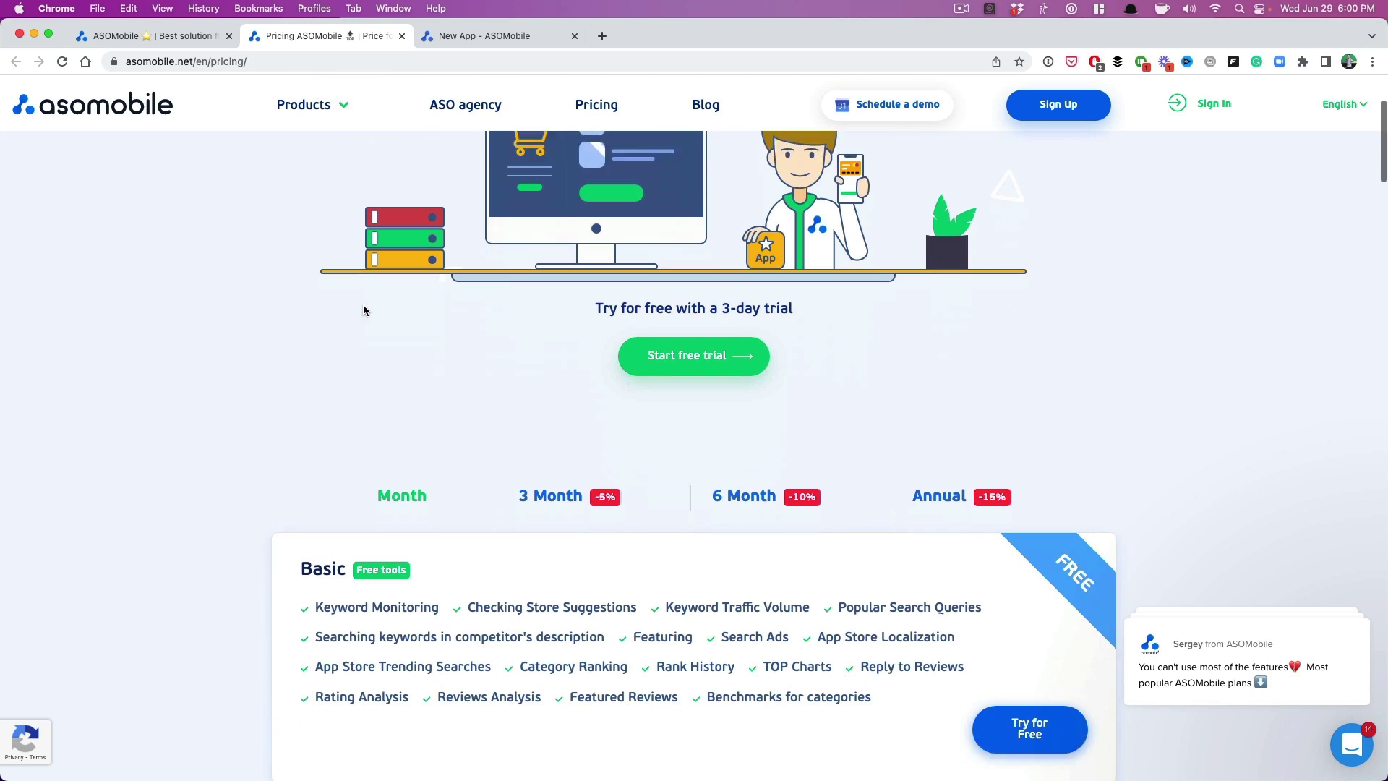
{"action": "scroll", "coordinate": [363, 310], "scroll_direction": "down", "scroll_amount": 1}
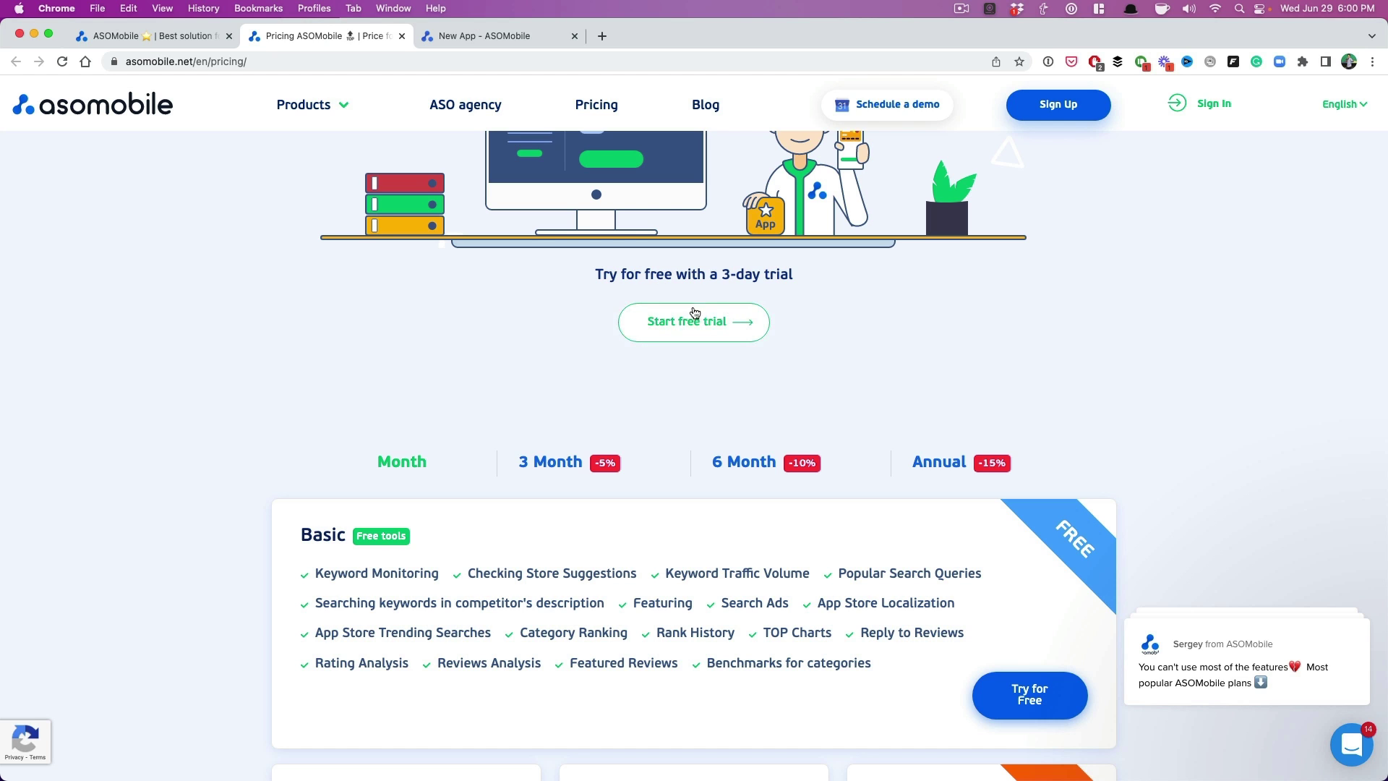
{"action": "scroll", "coordinate": [465, 265], "scroll_direction": "up", "scroll_amount": 3}
{"action": "scroll", "coordinate": [465, 263], "scroll_direction": "up", "scroll_amount": 2}
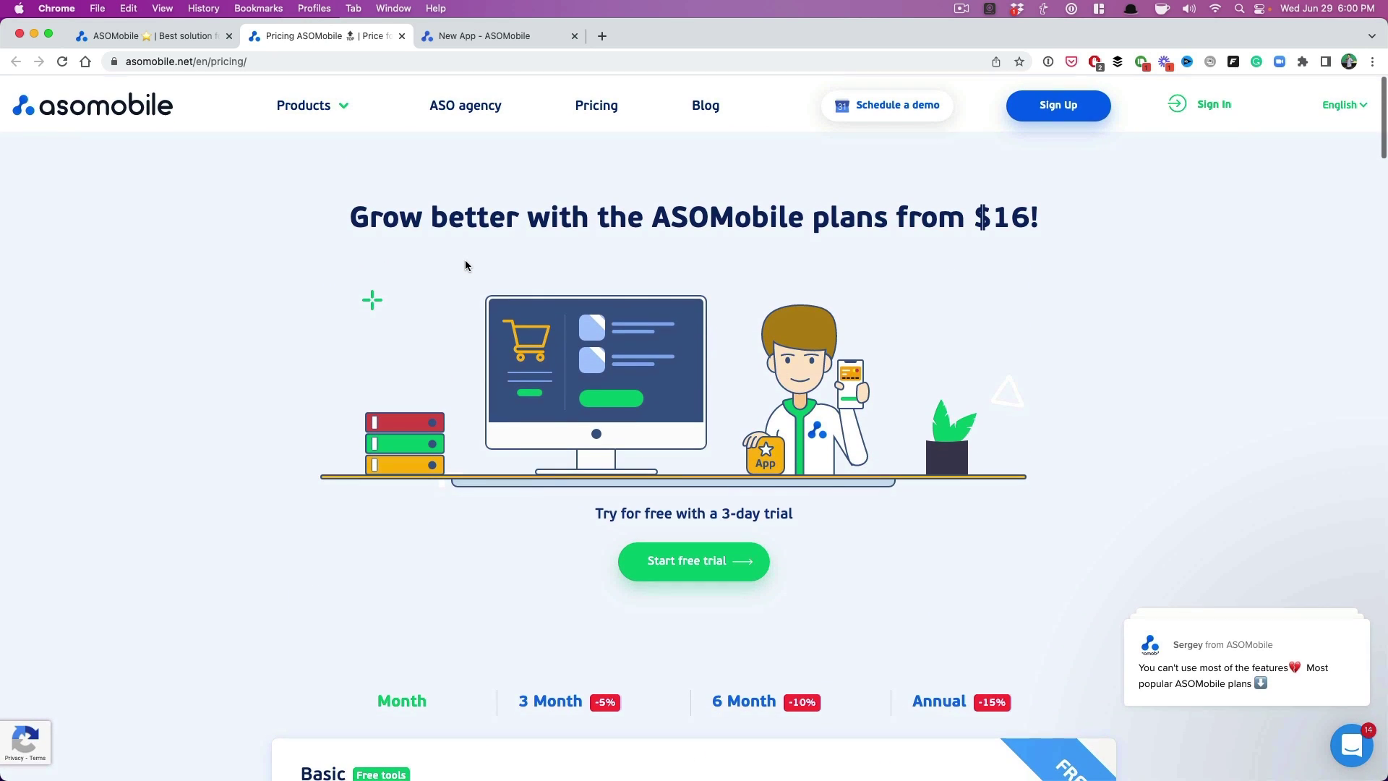
{"action": "left_click", "coordinate": [458, 36]}
Pick Moonlight: Background Noise from a 'moonlight background' search and enter keywords background noise and sleep sounds.
{"action": "left_click", "coordinate": [703, 299]}
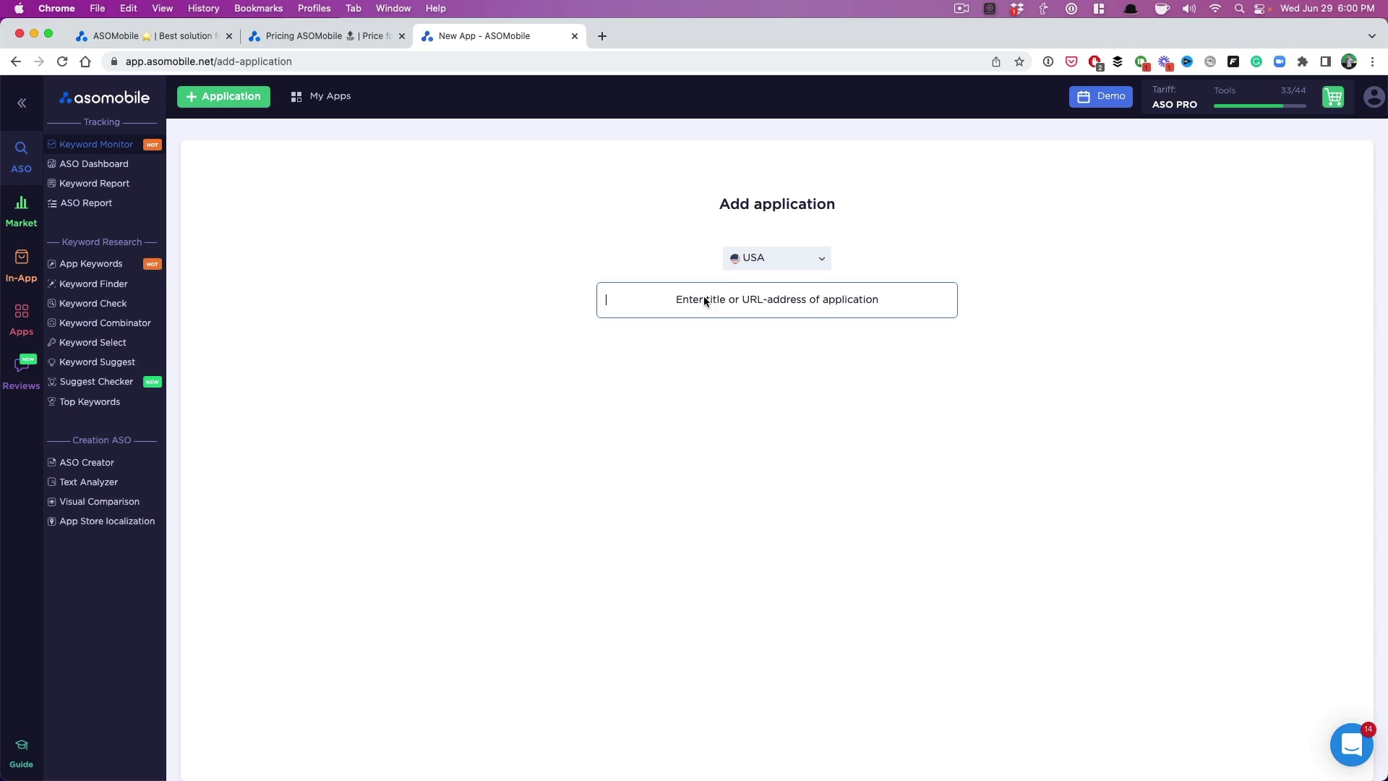
{"action": "type", "text": "moonlight "}
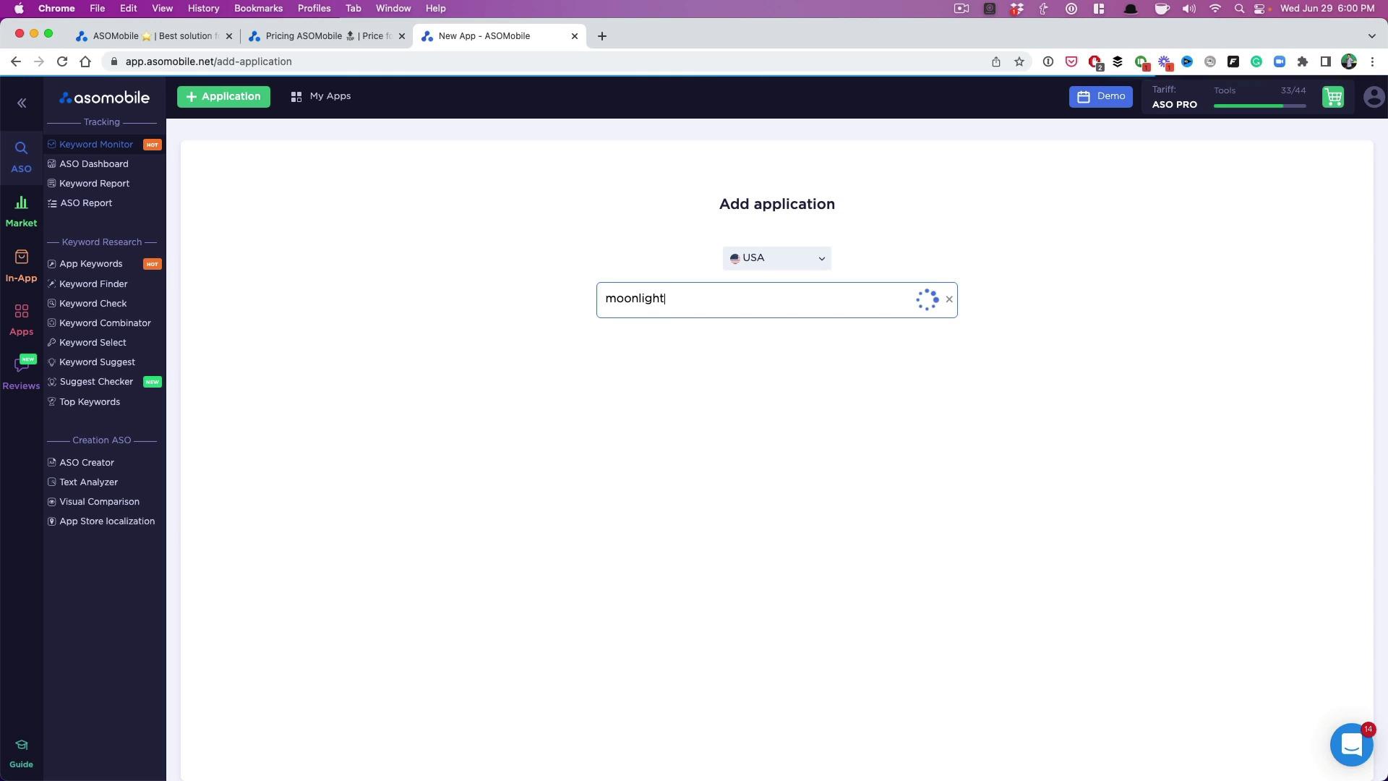
{"action": "type", "text": "background"}
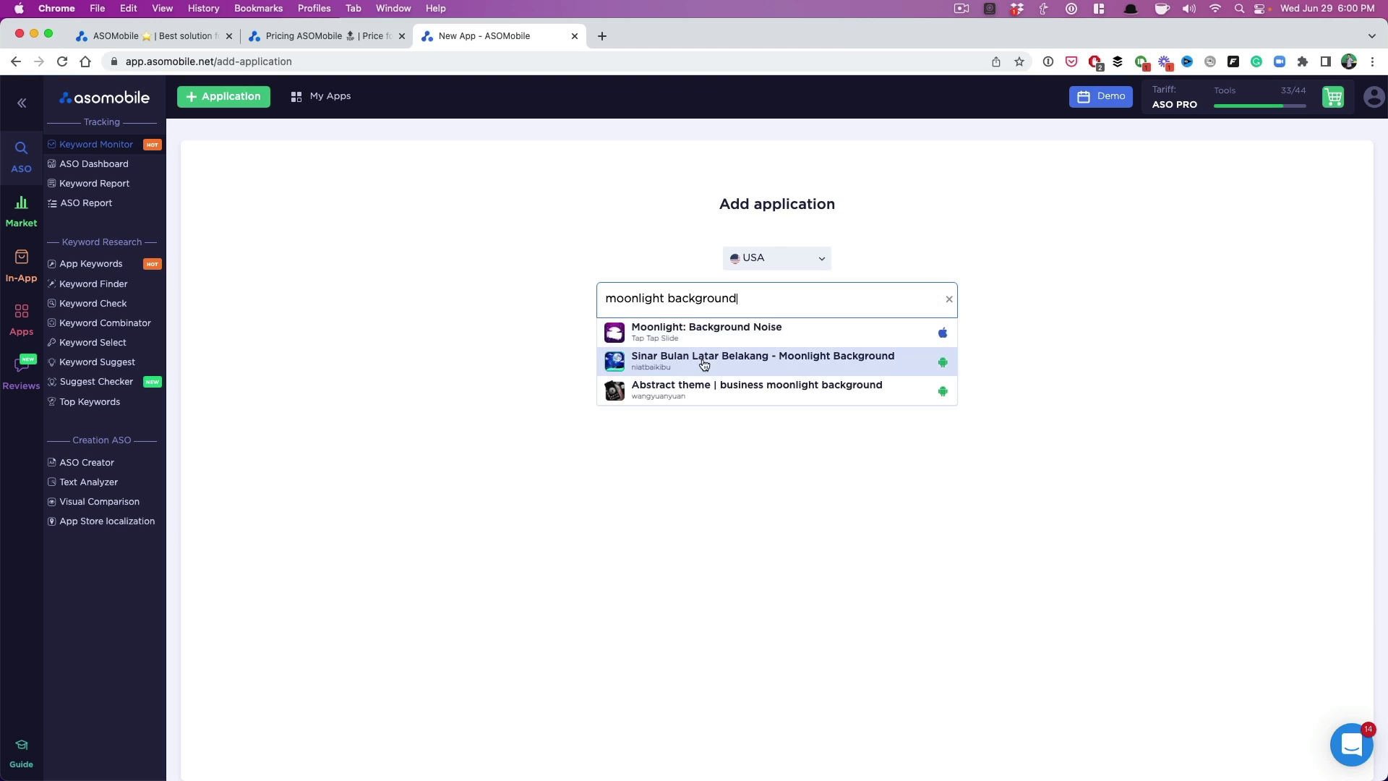
{"action": "left_click", "coordinate": [713, 334]}
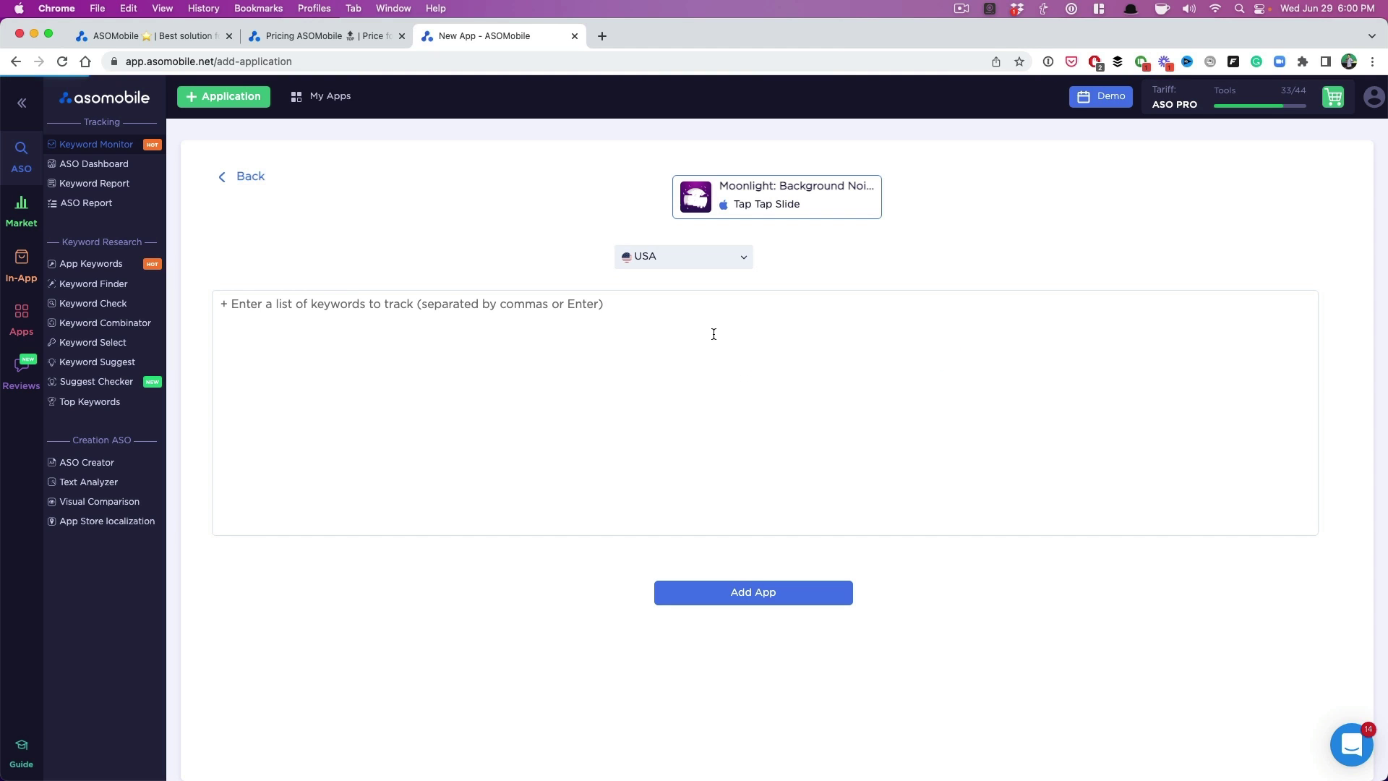
{"action": "left_click", "coordinate": [567, 349]}
{"action": "type", "text": "background"}
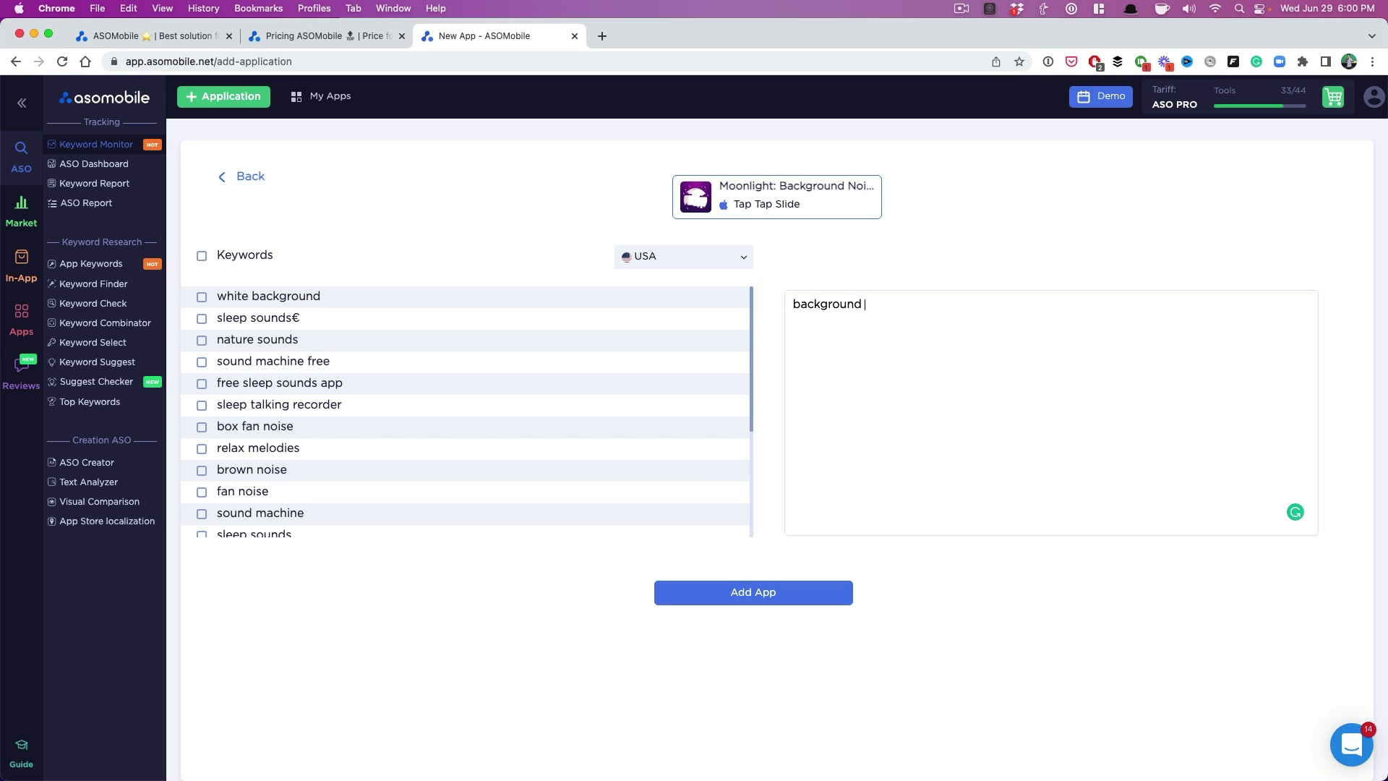
{"action": "type", "text": " noise"}
{"action": "key", "text": "Return"}
{"action": "type", "text": "sleep sounds"}
Tick sound machine, brown noise, soothe and rain sounds, remove the duplicate sleep sounds line, and add the app.
{"action": "left_click", "coordinate": [202, 514]}
{"action": "scroll", "coordinate": [229, 429], "scroll_direction": "down", "scroll_amount": 2}
{"action": "left_click", "coordinate": [202, 391]}
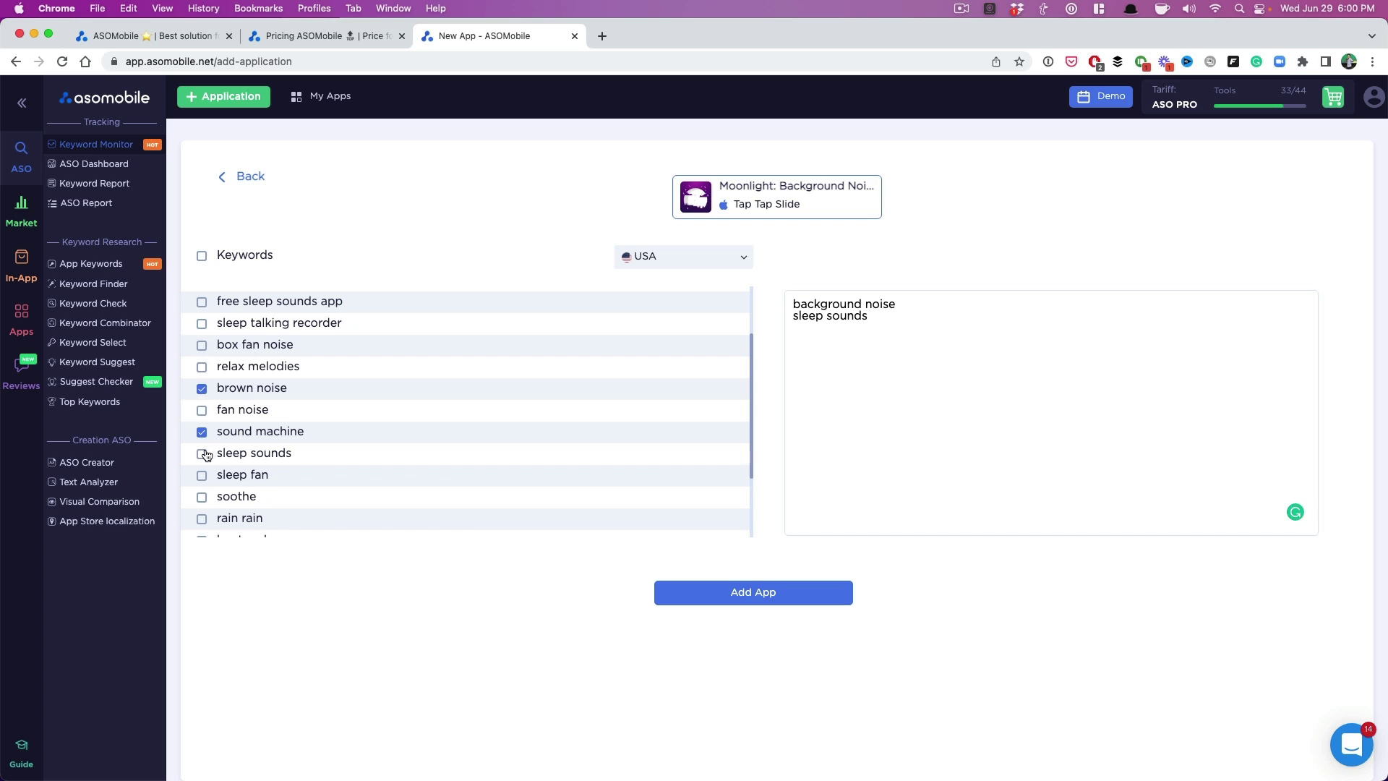
{"action": "scroll", "coordinate": [220, 441], "scroll_direction": "down", "scroll_amount": 3}
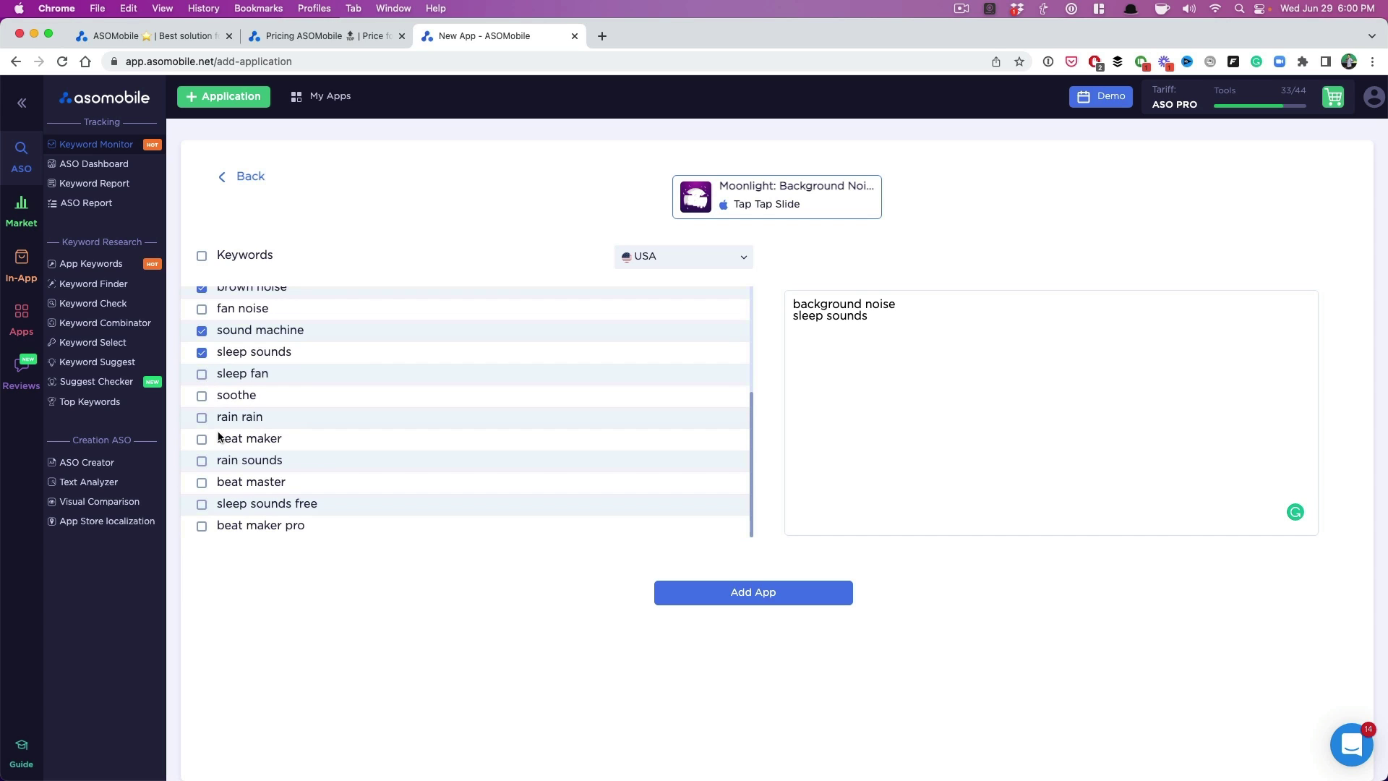
{"action": "left_click", "coordinate": [203, 395]}
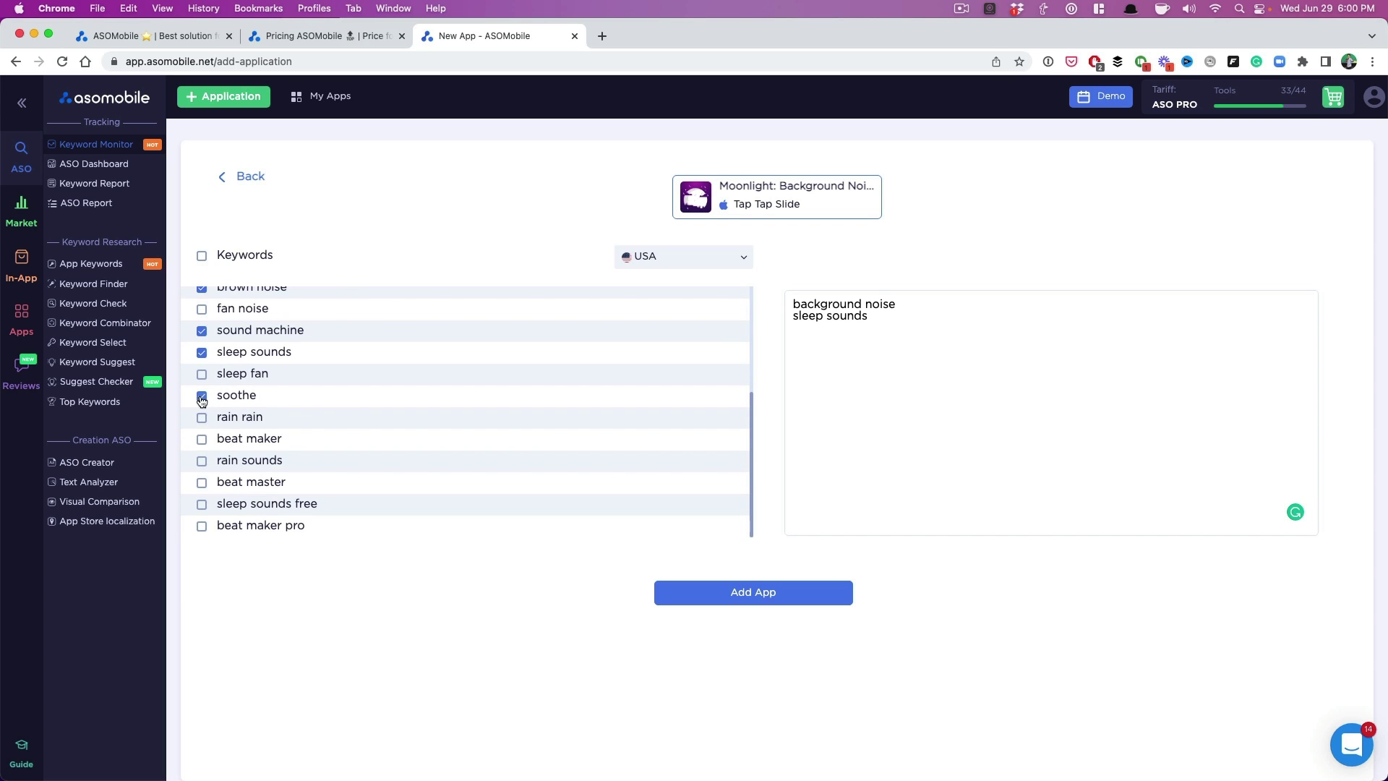
{"action": "left_click", "coordinate": [202, 460]}
{"action": "triple_click", "coordinate": [941, 329]}
{"action": "key", "text": "BackSpace"}
{"action": "left_click", "coordinate": [792, 595]}
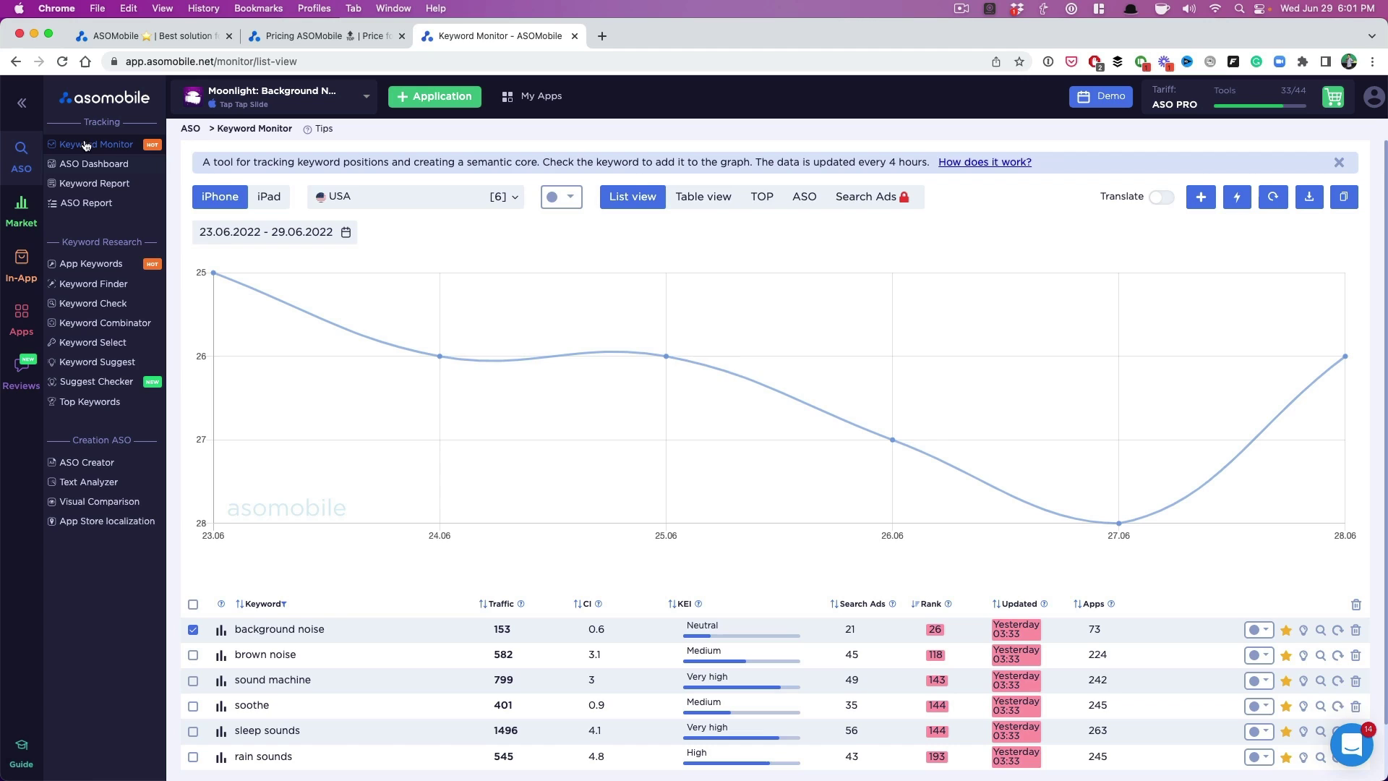
Scroll the Keyword Monitor table to review the six keywords, with background noise at rank 26 and traffic 153.
{"action": "scroll", "coordinate": [539, 397], "scroll_direction": "down", "scroll_amount": 2}
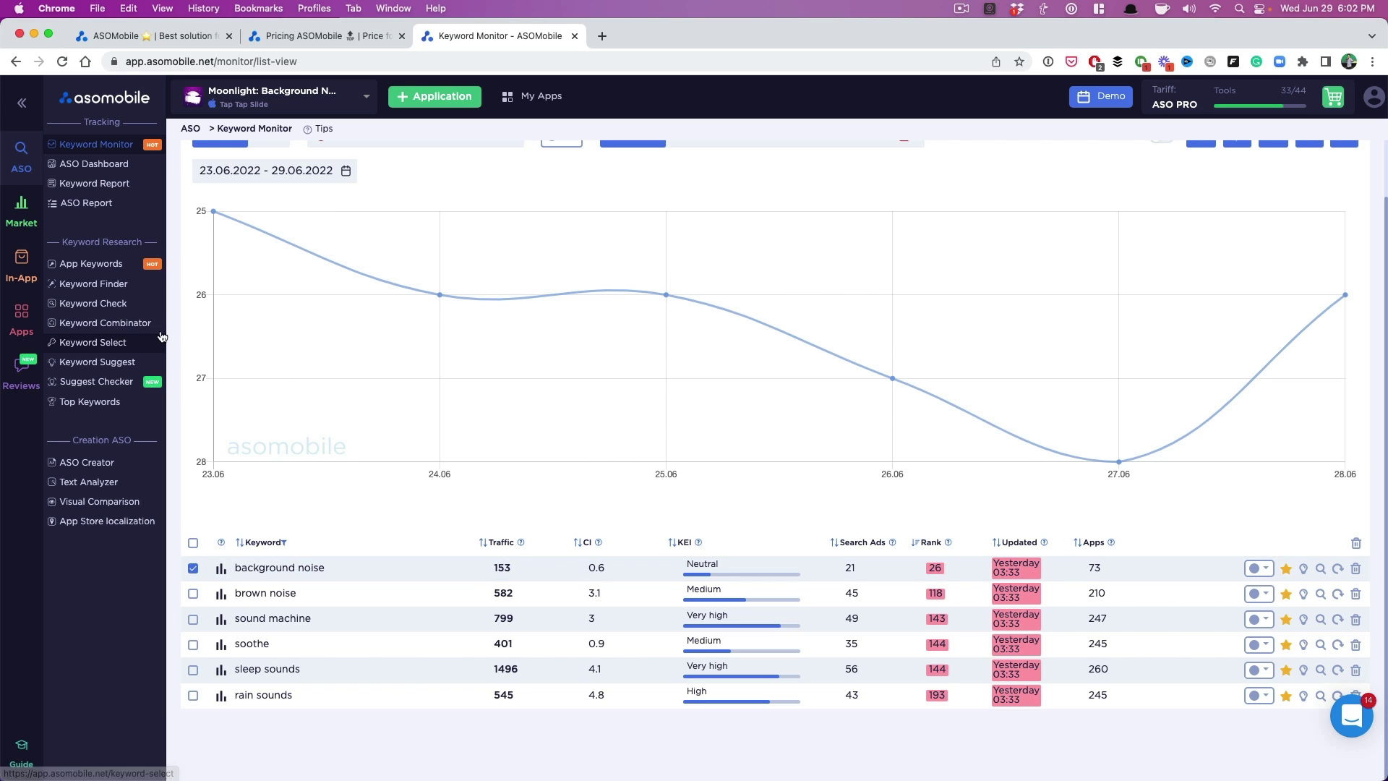
Open App Keywords, check the Competitors view, then the Suggestions view led by background noise remover.
{"action": "left_click", "coordinate": [115, 266]}
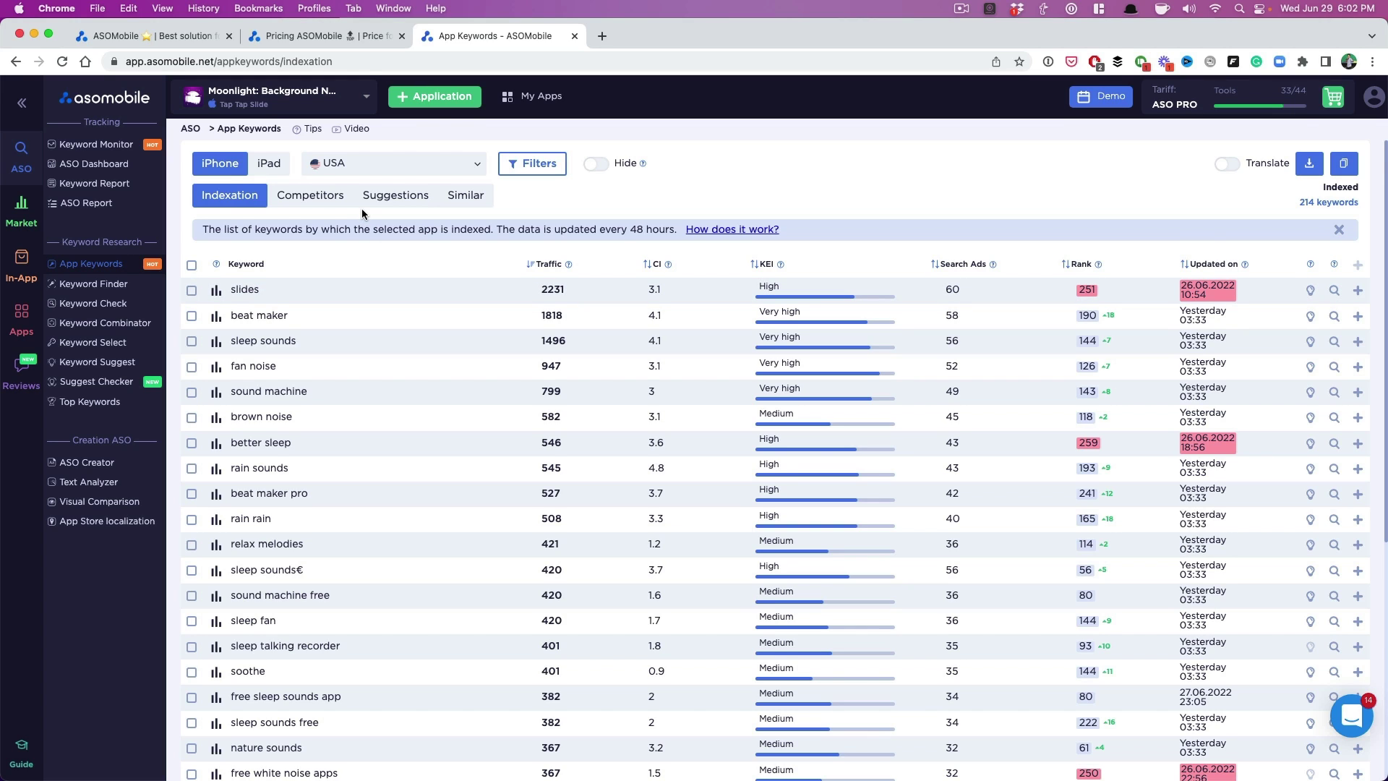
{"action": "left_click", "coordinate": [319, 201]}
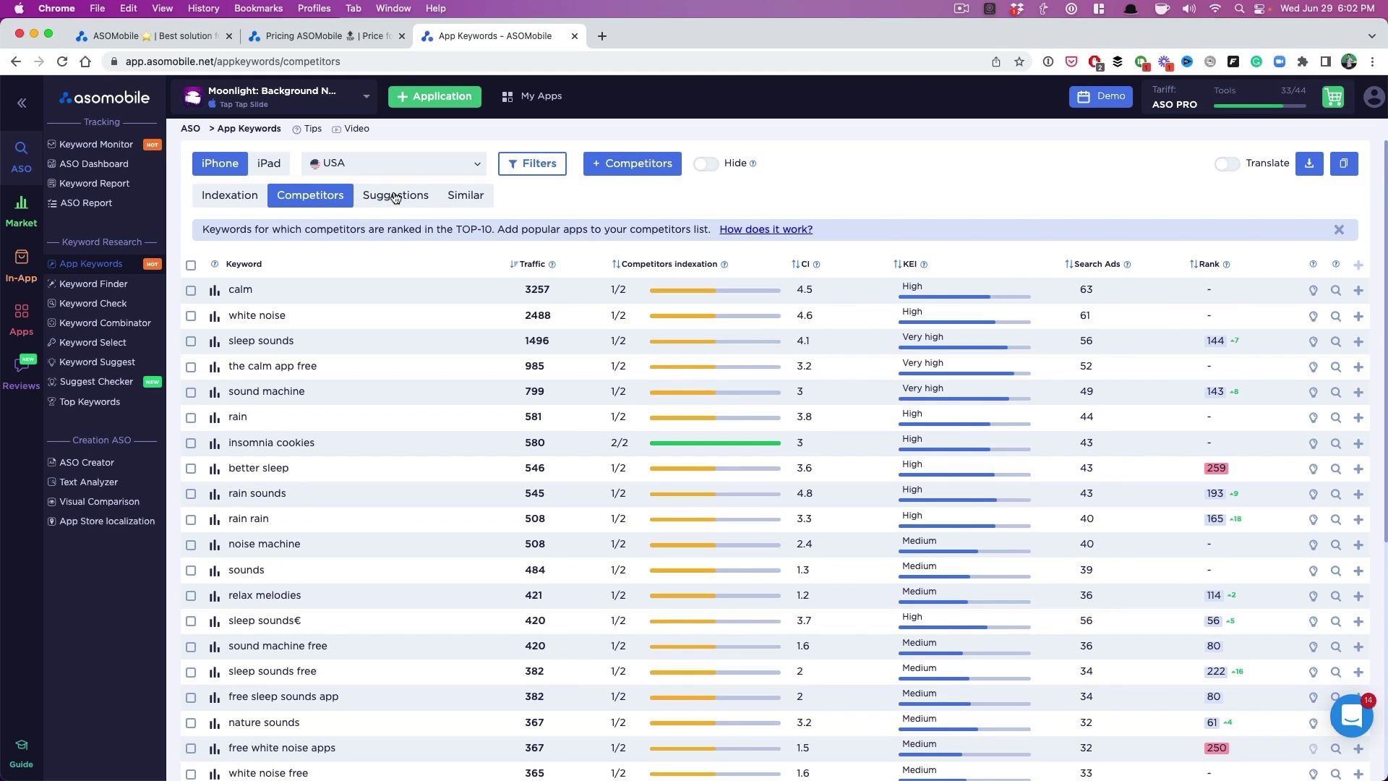
{"action": "left_click", "coordinate": [395, 197]}
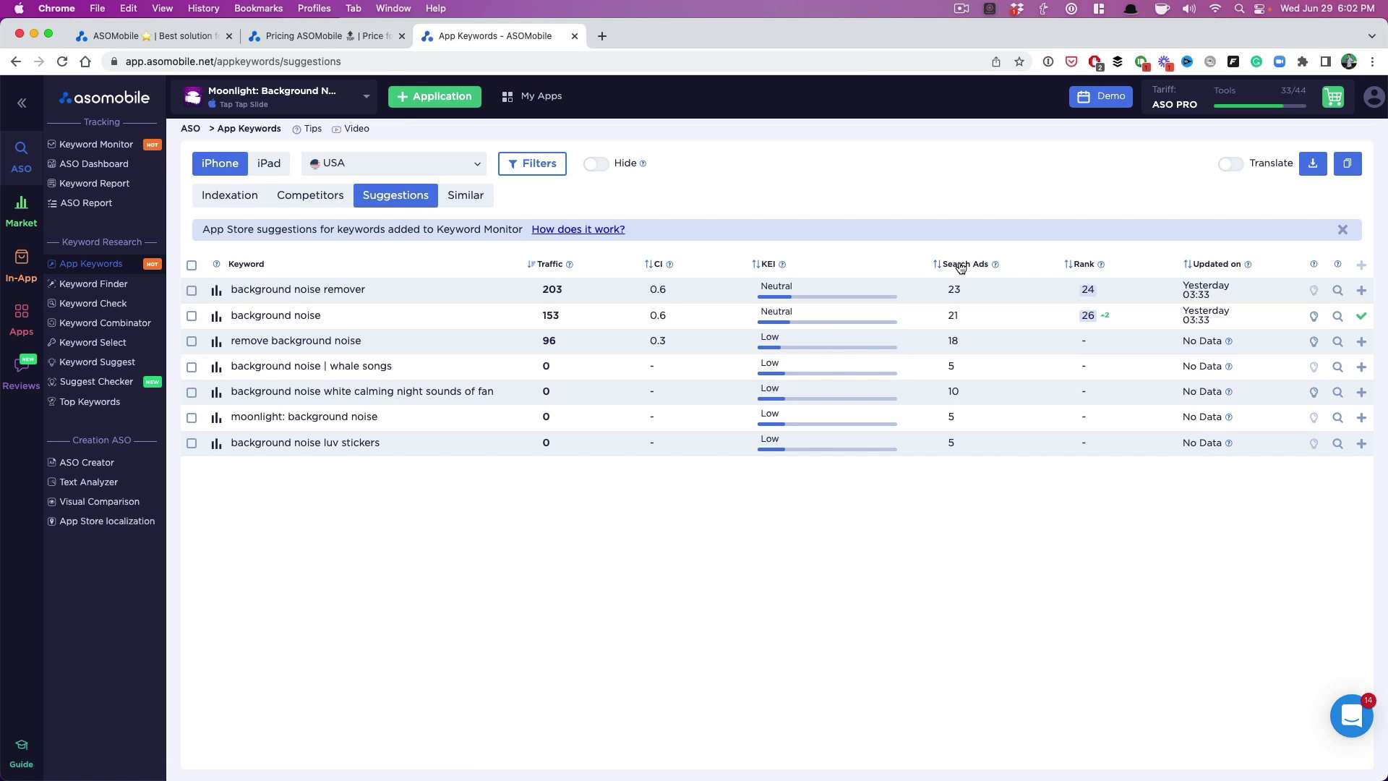
Filter competitor keywords to a Search Ads minimum of 20 and a CI maximum of 5.
{"action": "left_click", "coordinate": [560, 172]}
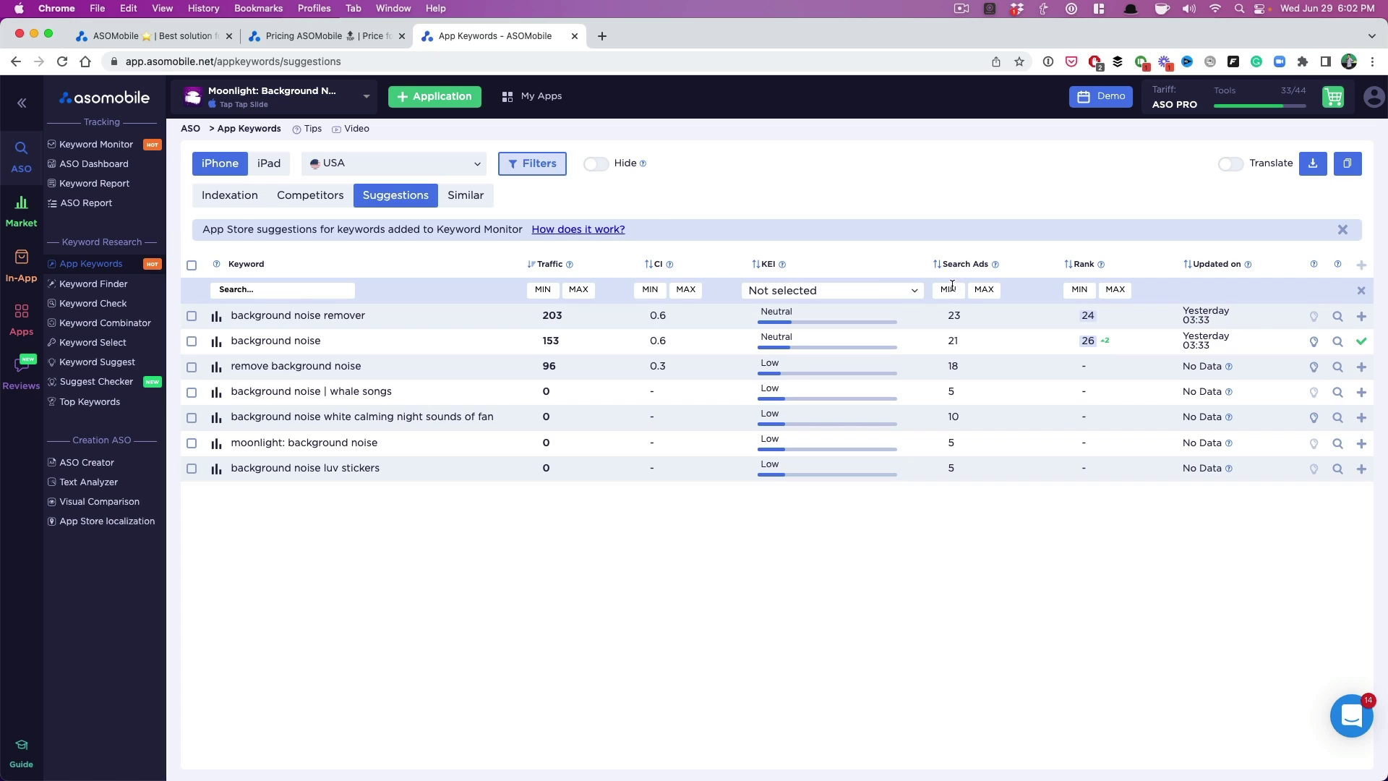
{"action": "left_click", "coordinate": [948, 289]}
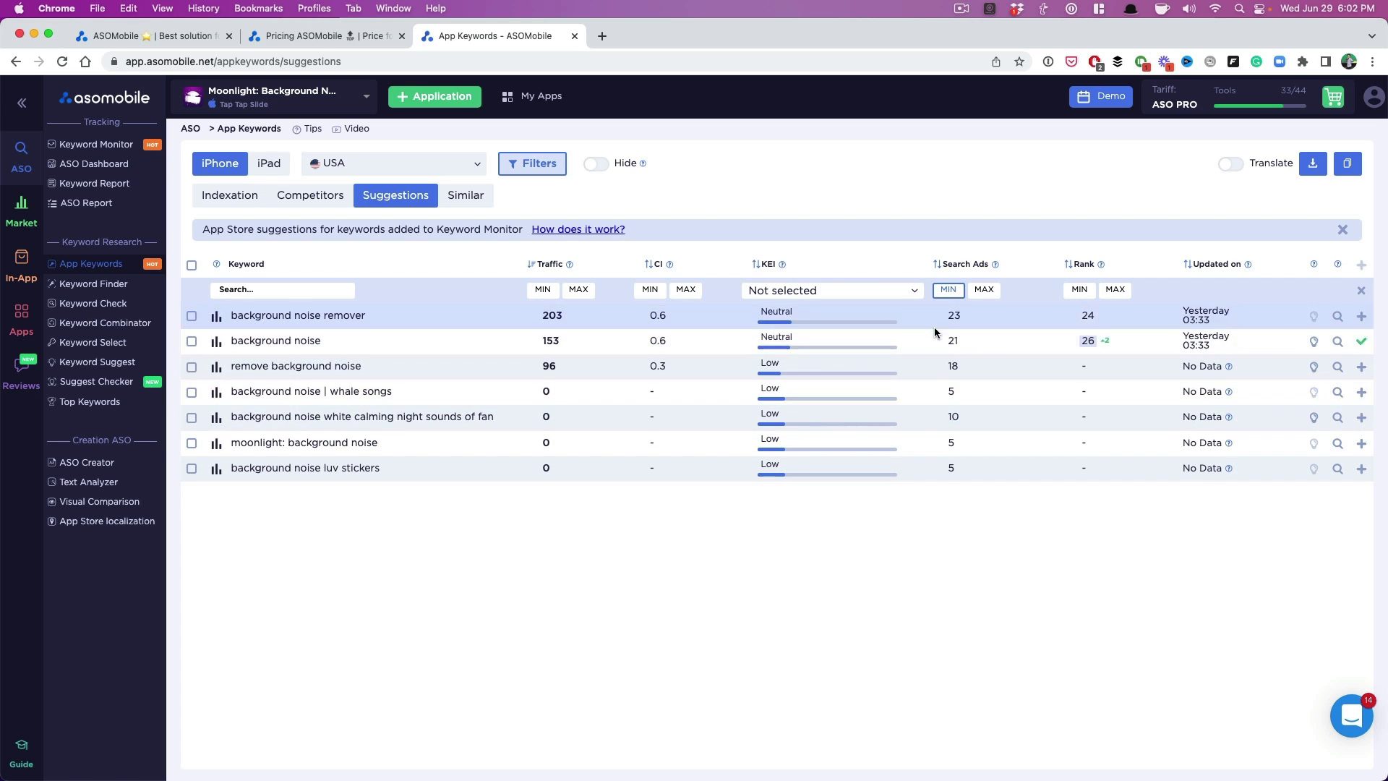
{"action": "left_click", "coordinate": [320, 206]}
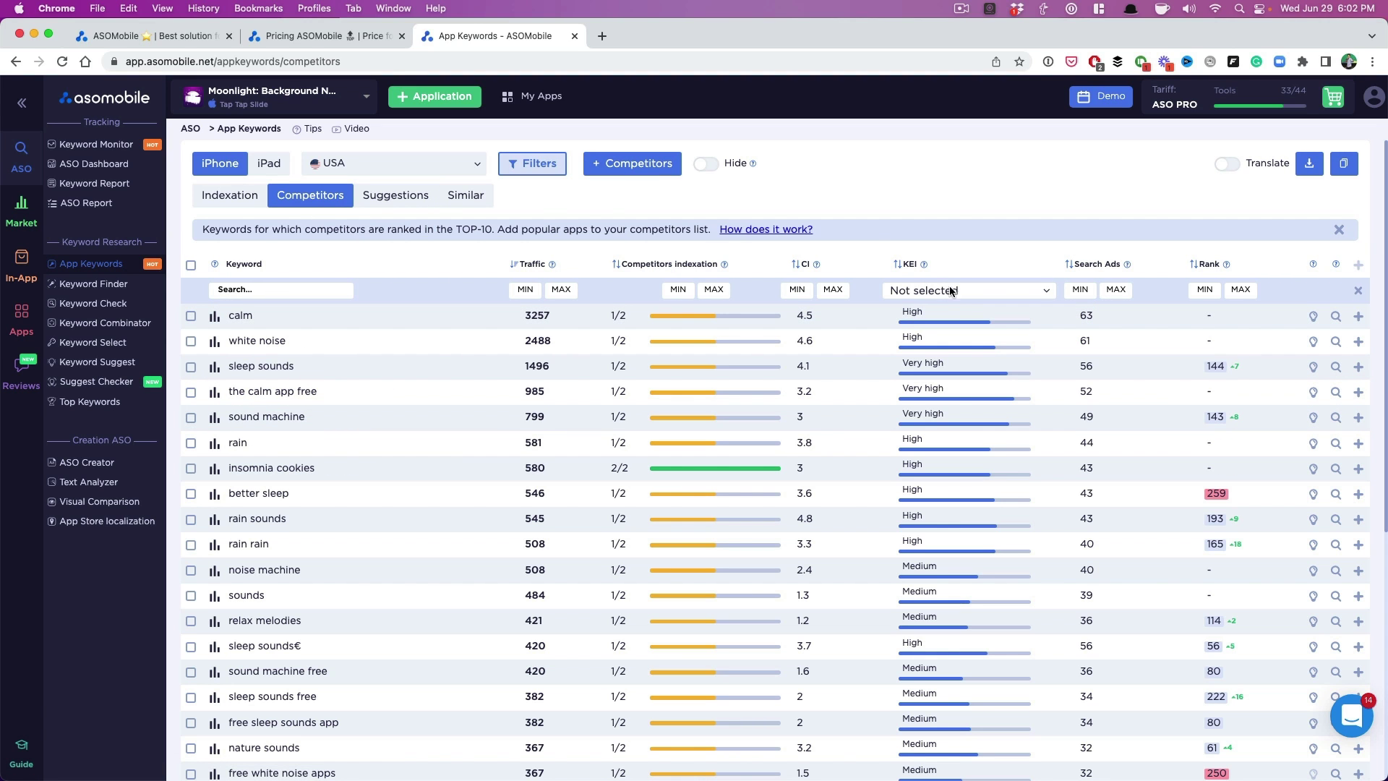
{"action": "left_click", "coordinate": [1080, 289]}
{"action": "type", "text": "20"}
{"action": "left_click", "coordinate": [833, 289]}
{"action": "left_click", "coordinate": [702, 165]}
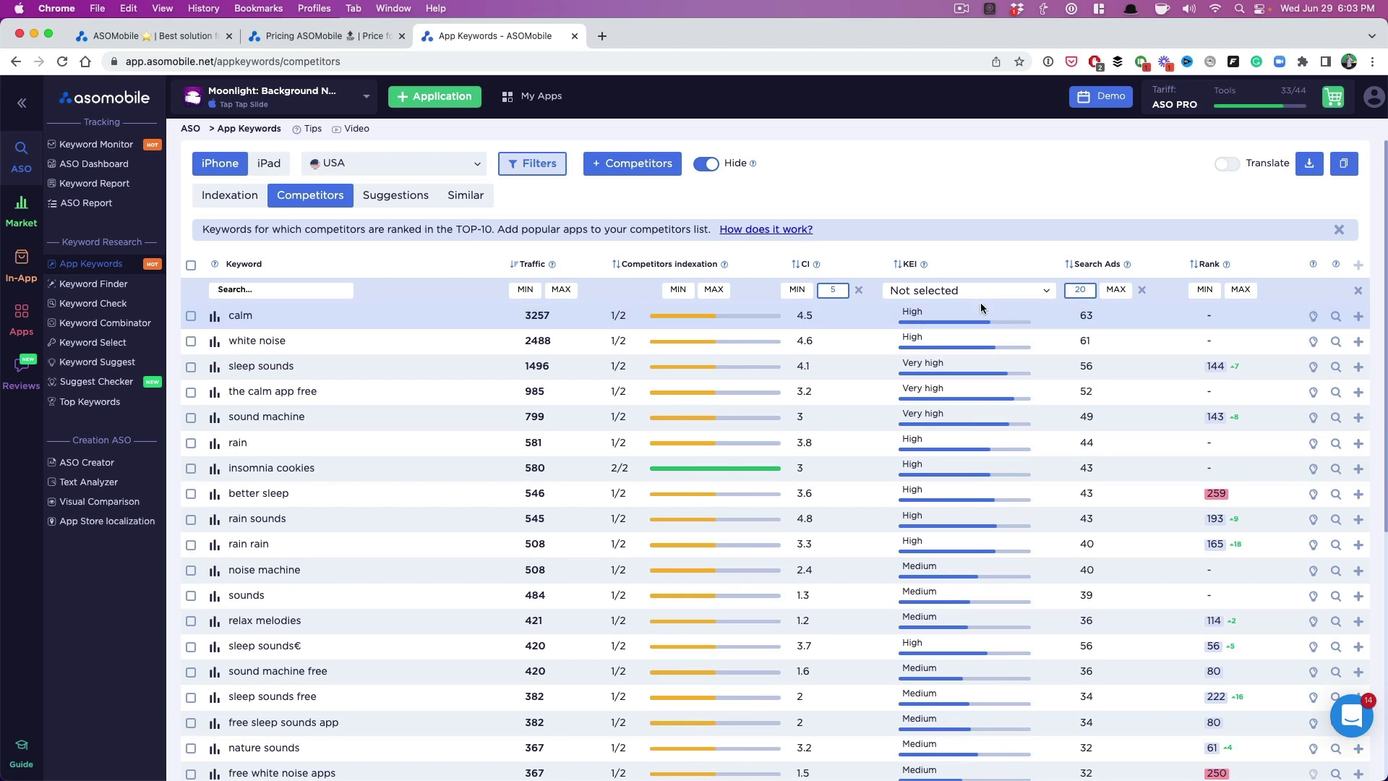
{"action": "left_click", "coordinate": [798, 265]}
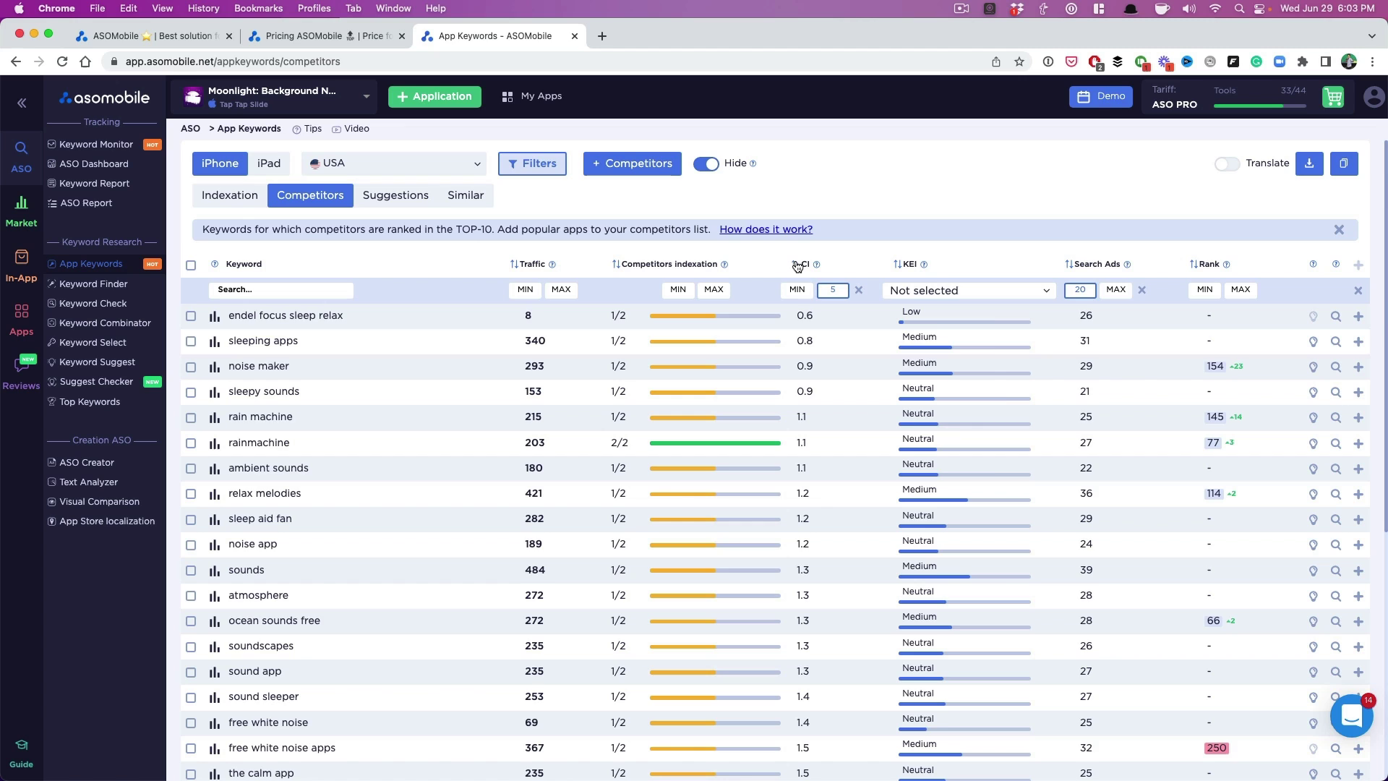
{"action": "left_click", "coordinate": [797, 266]}
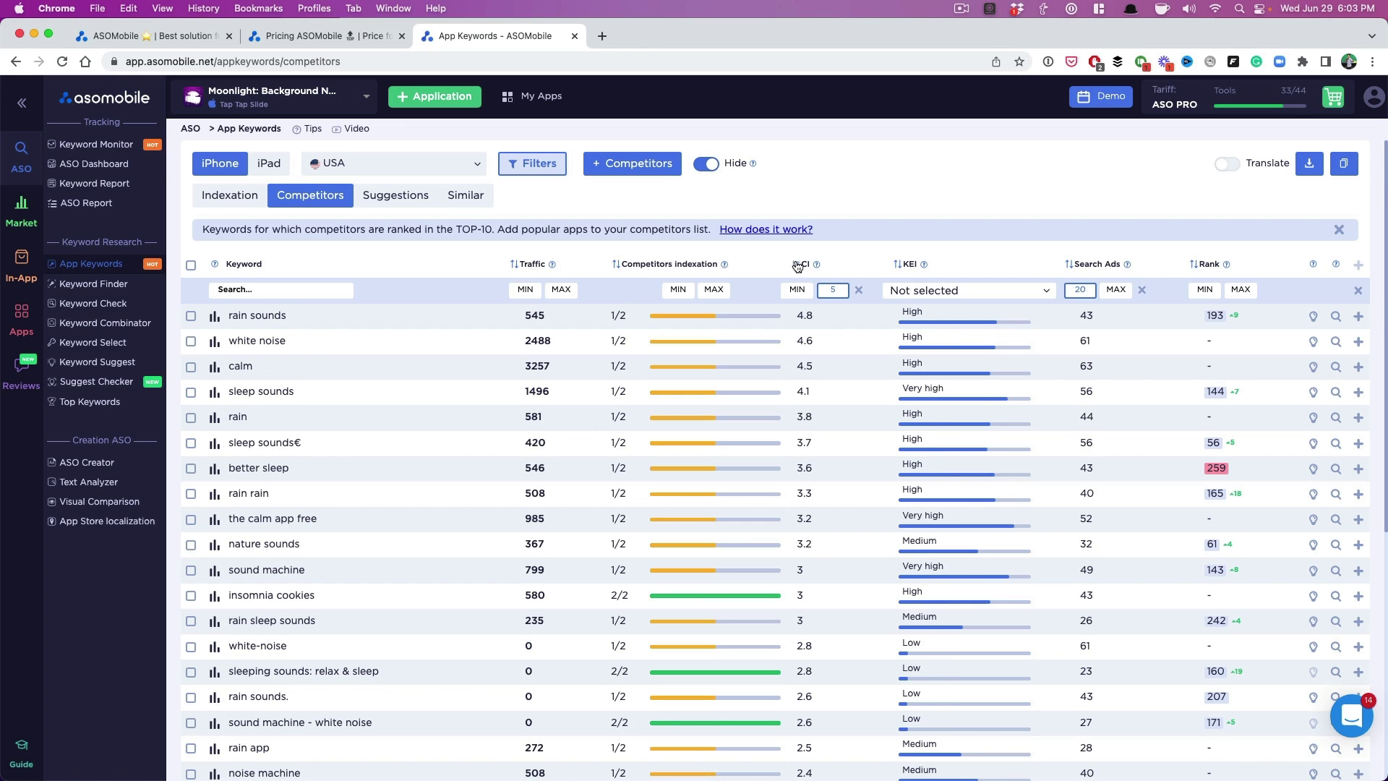
{"action": "left_click", "coordinate": [798, 265]}
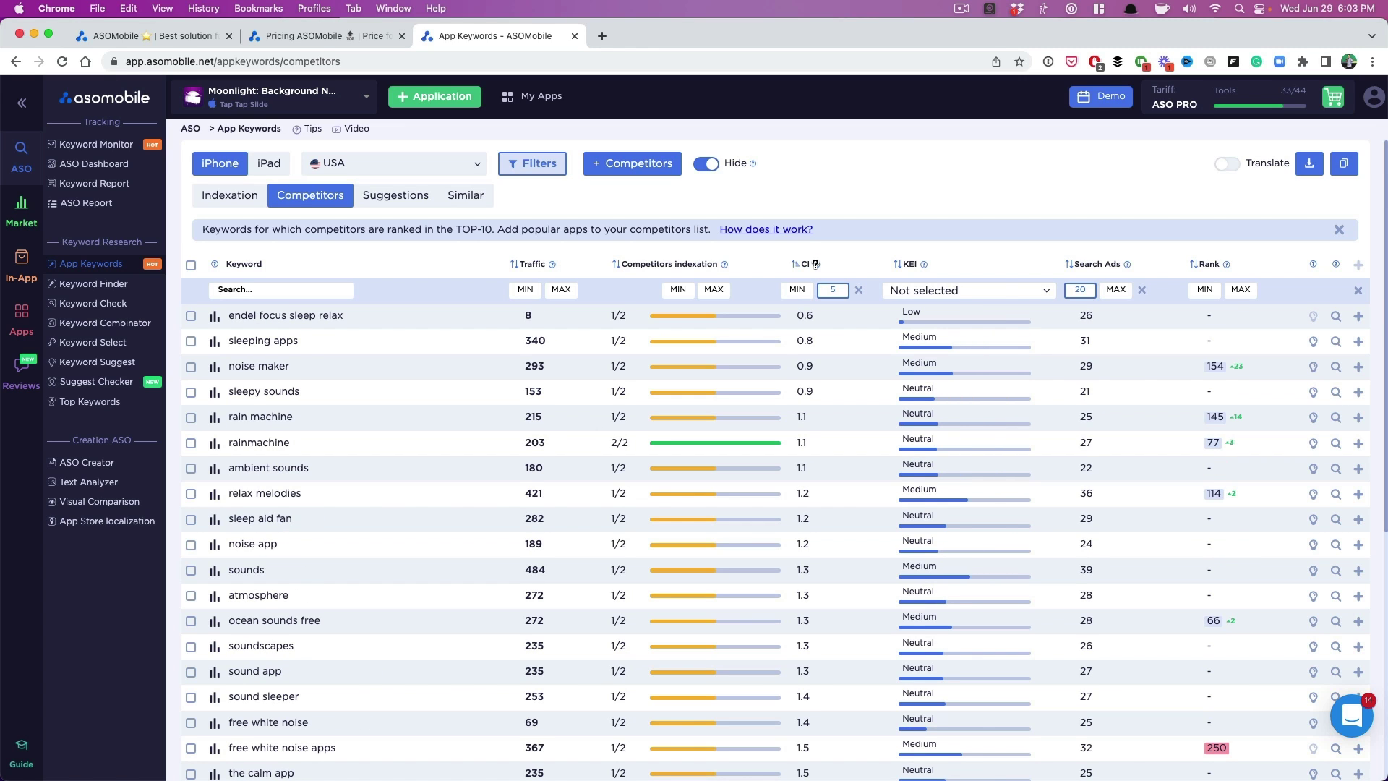
{"action": "mouse_move", "coordinate": [815, 264]}
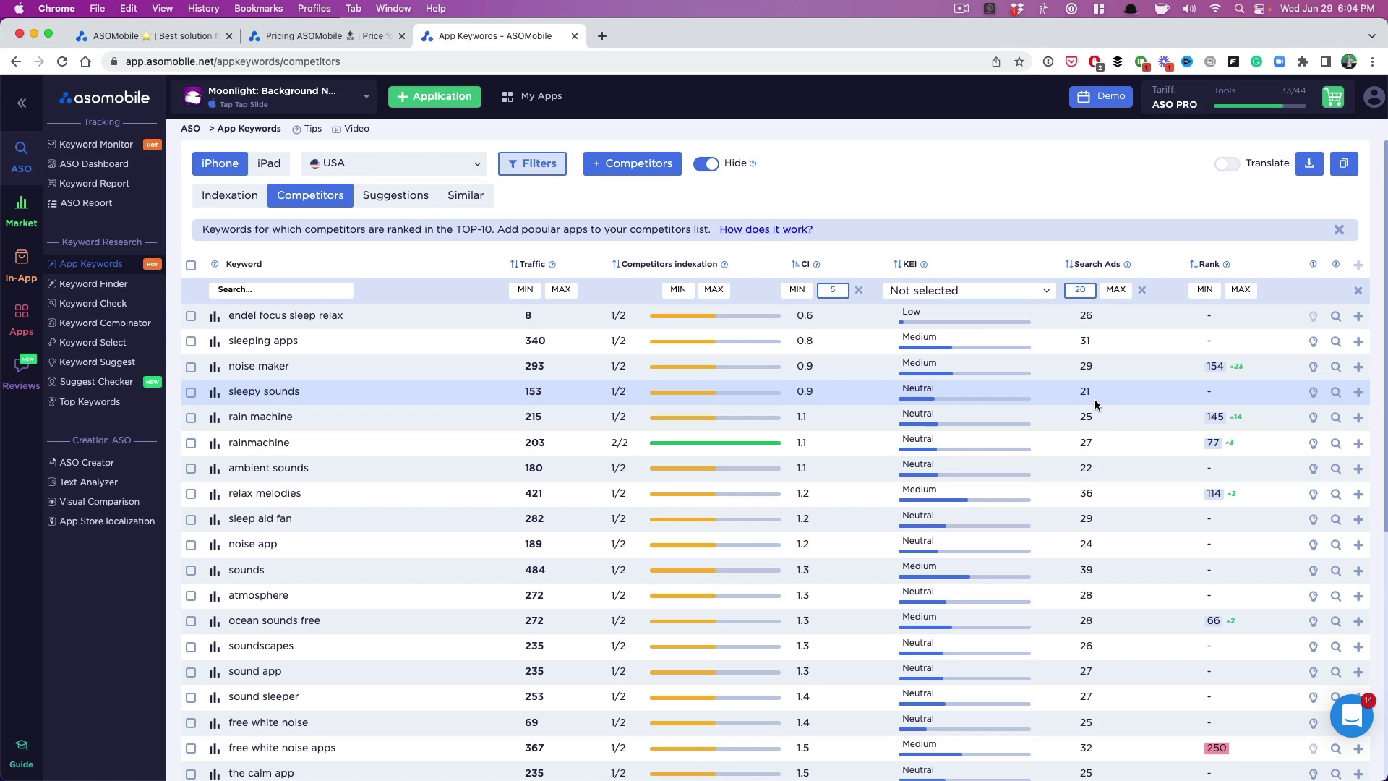
Track sleepy sounds, noise maker, sleeping apps, rain machine, ambient sounds, atmosphere and relax melodies.
{"action": "left_click", "coordinate": [1357, 394]}
{"action": "left_click", "coordinate": [1358, 366]}
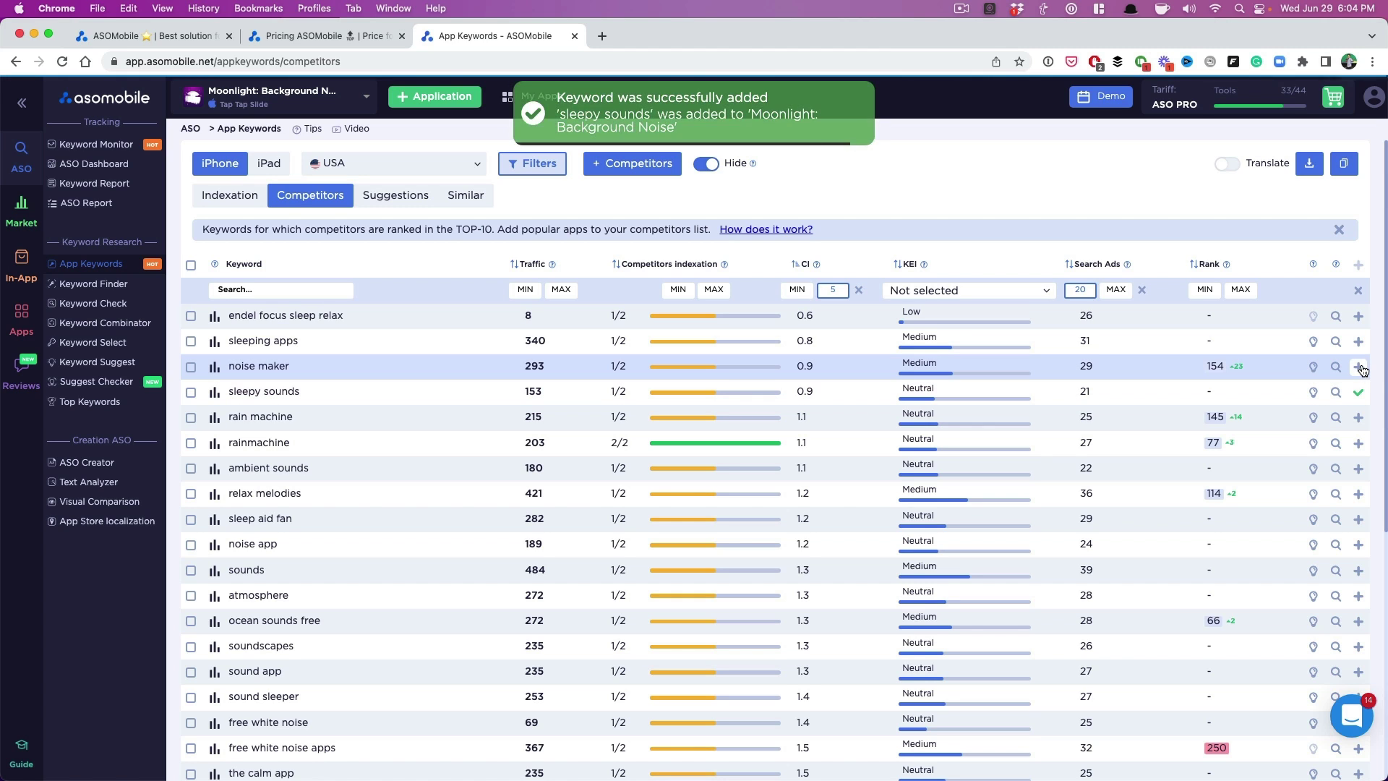
{"action": "left_click", "coordinate": [1358, 341]}
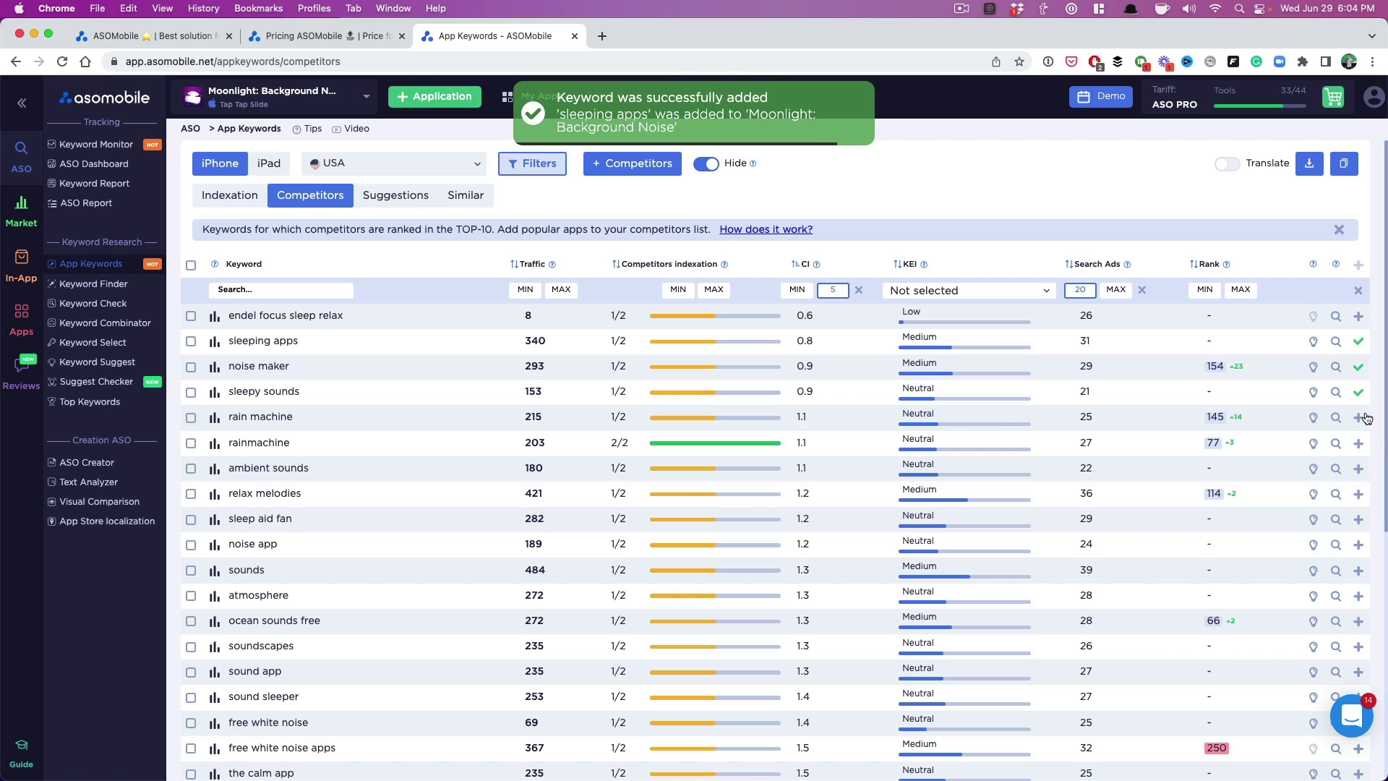
{"action": "left_click", "coordinate": [1365, 418]}
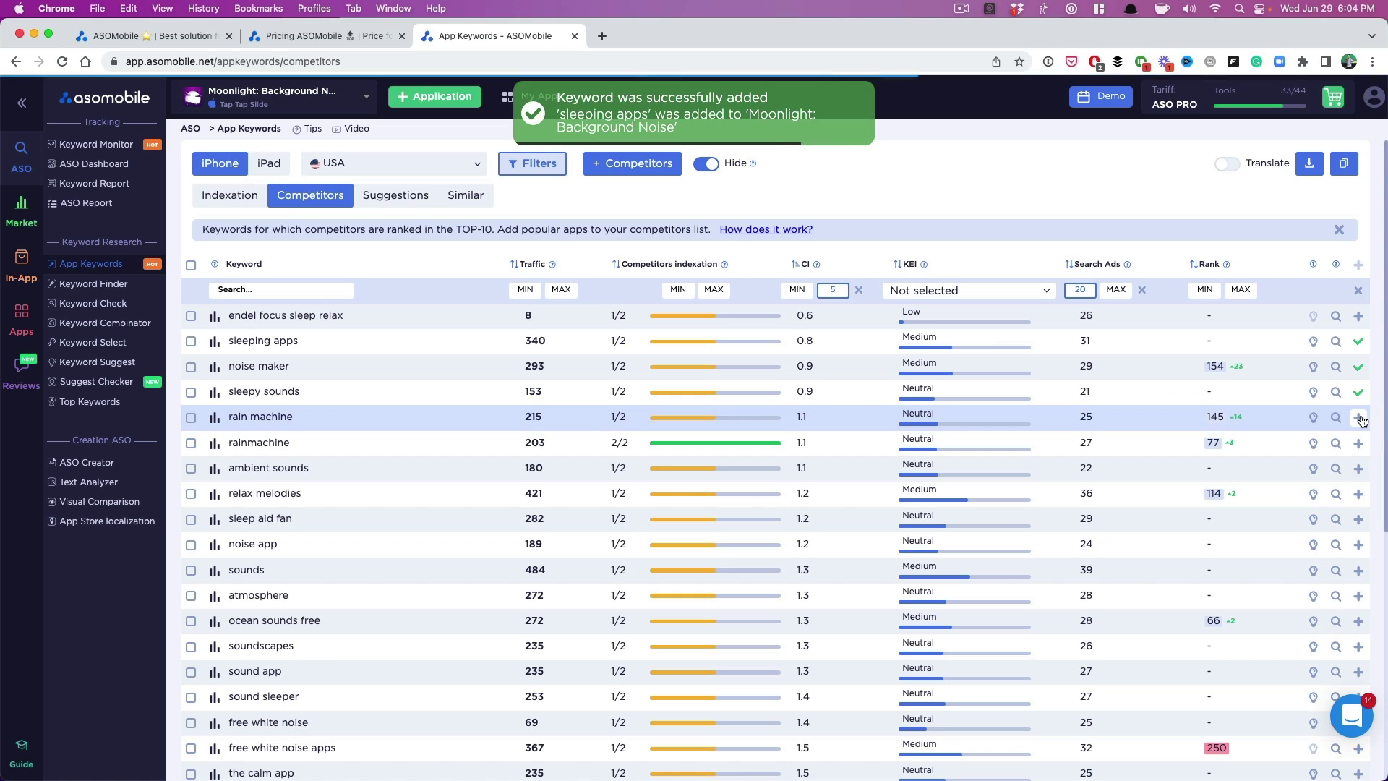
{"action": "left_click", "coordinate": [1361, 469]}
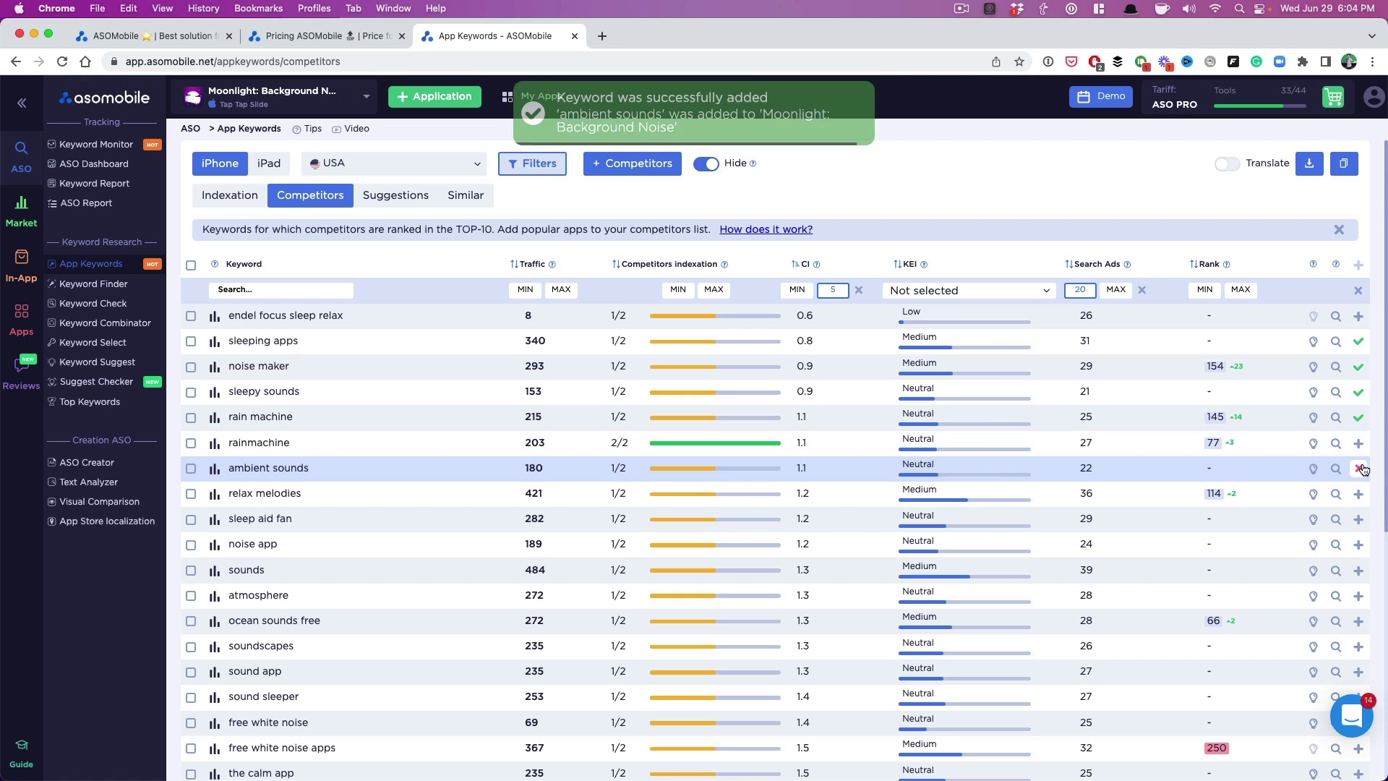
{"action": "left_click", "coordinate": [1359, 598]}
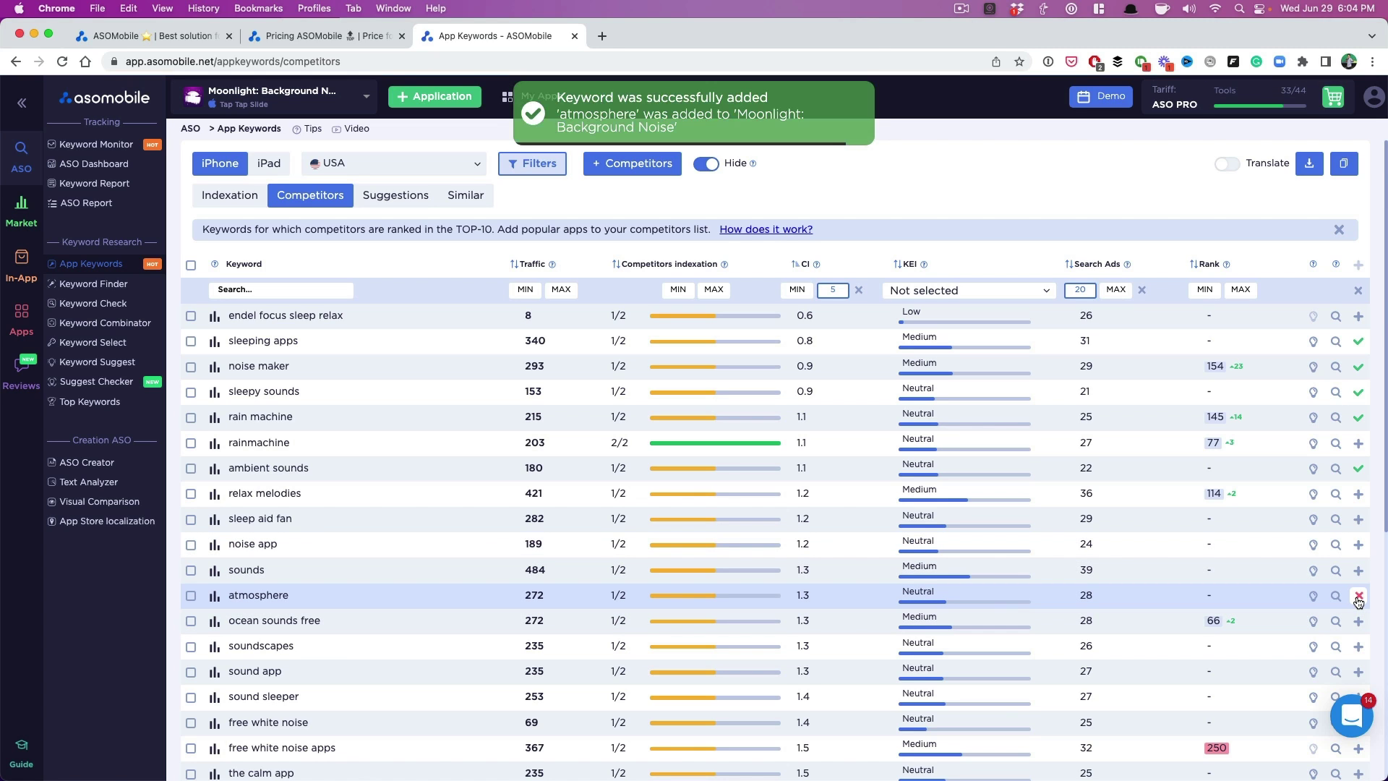
{"action": "left_click", "coordinate": [1357, 498]}
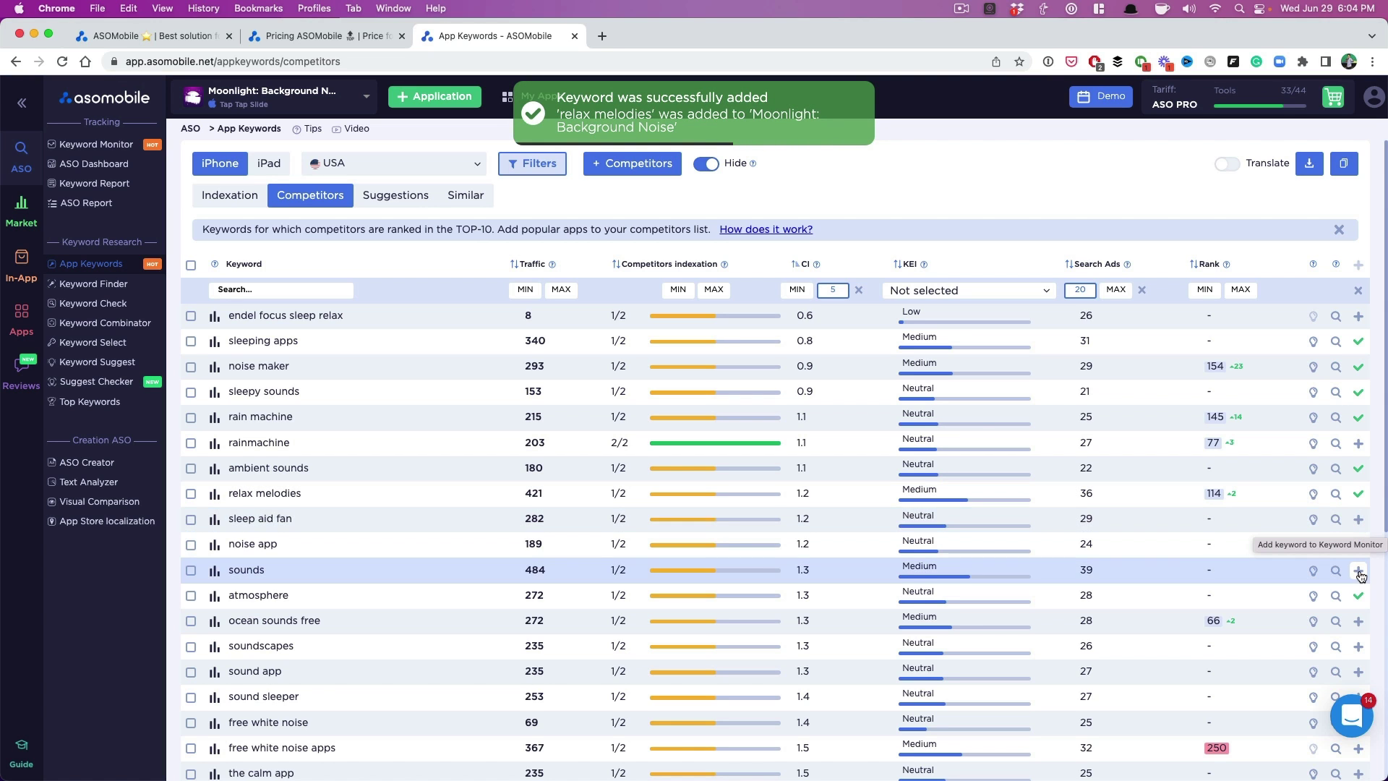
Also track sound sleeper, then go to the ASO Creator for Moonlight.
{"action": "scroll", "coordinate": [1356, 568], "scroll_direction": "down", "scroll_amount": 5}
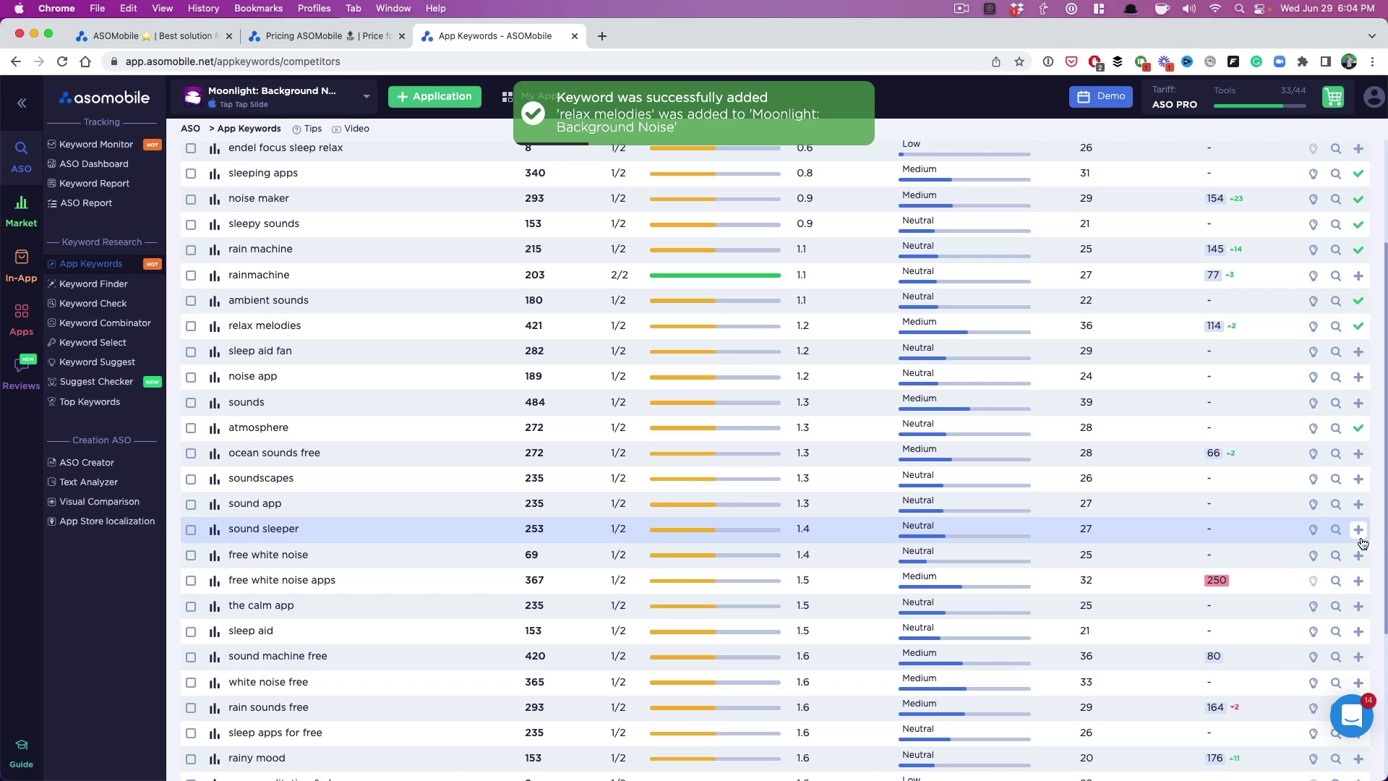
{"action": "left_click", "coordinate": [1359, 532]}
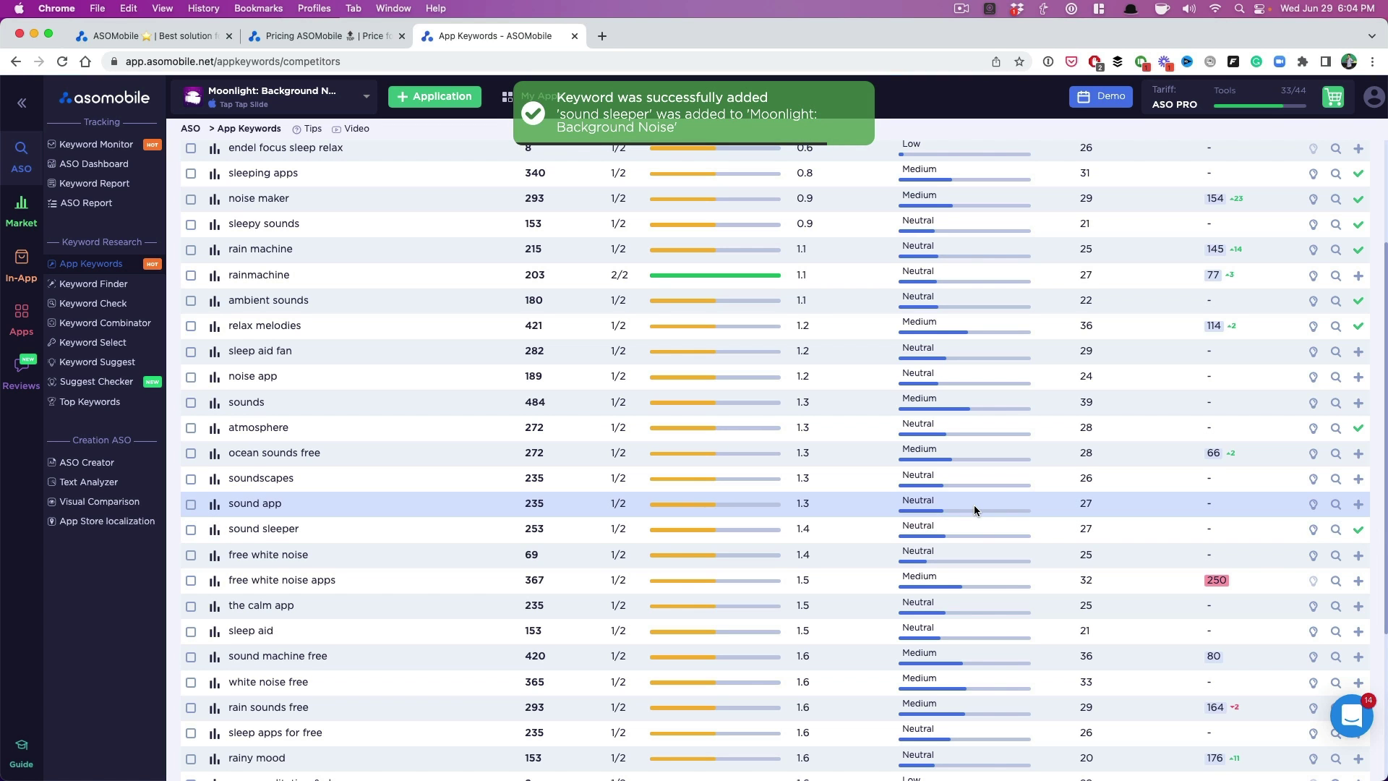
{"action": "scroll", "coordinate": [974, 505], "scroll_direction": "up", "scroll_amount": 4}
{"action": "scroll", "coordinate": [809, 395], "scroll_direction": "down", "scroll_amount": 6}
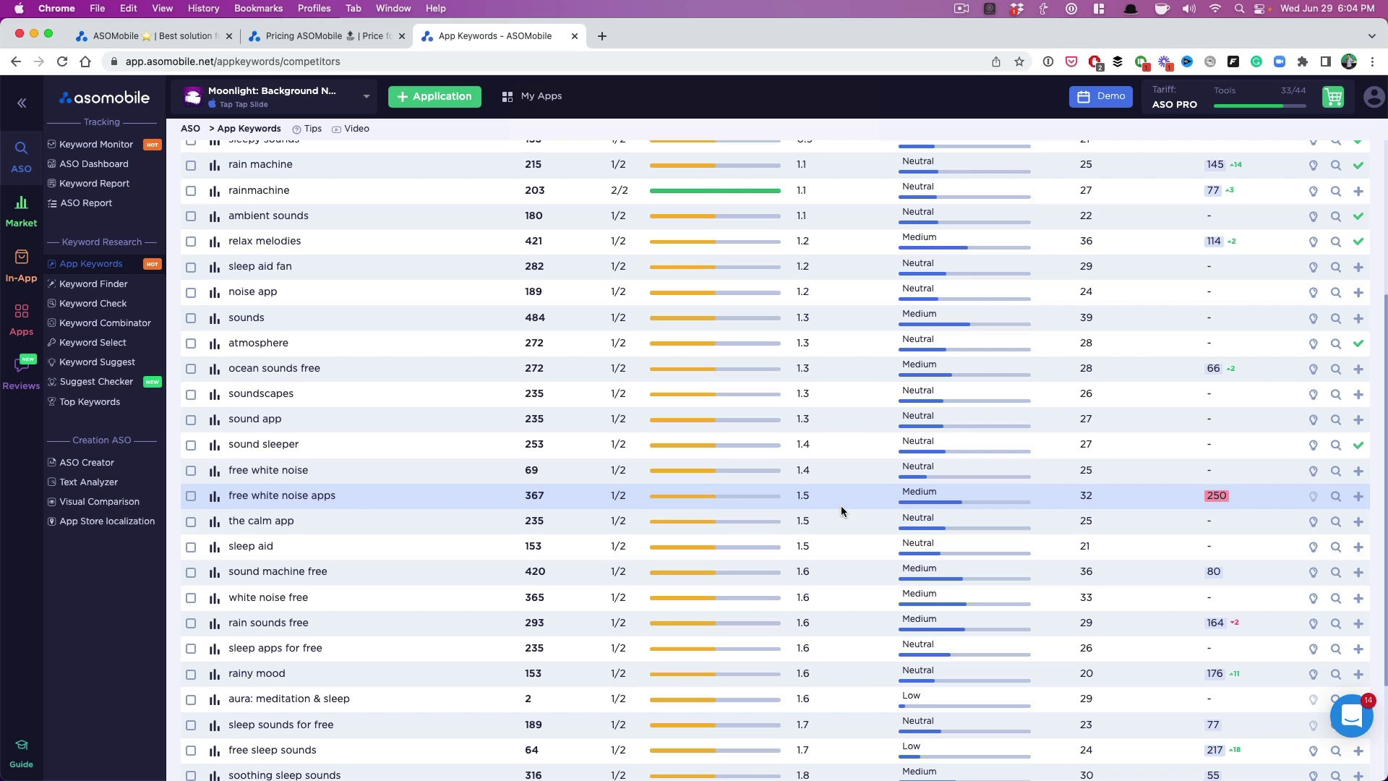
{"action": "scroll", "coordinate": [840, 505], "scroll_direction": "up", "scroll_amount": 5}
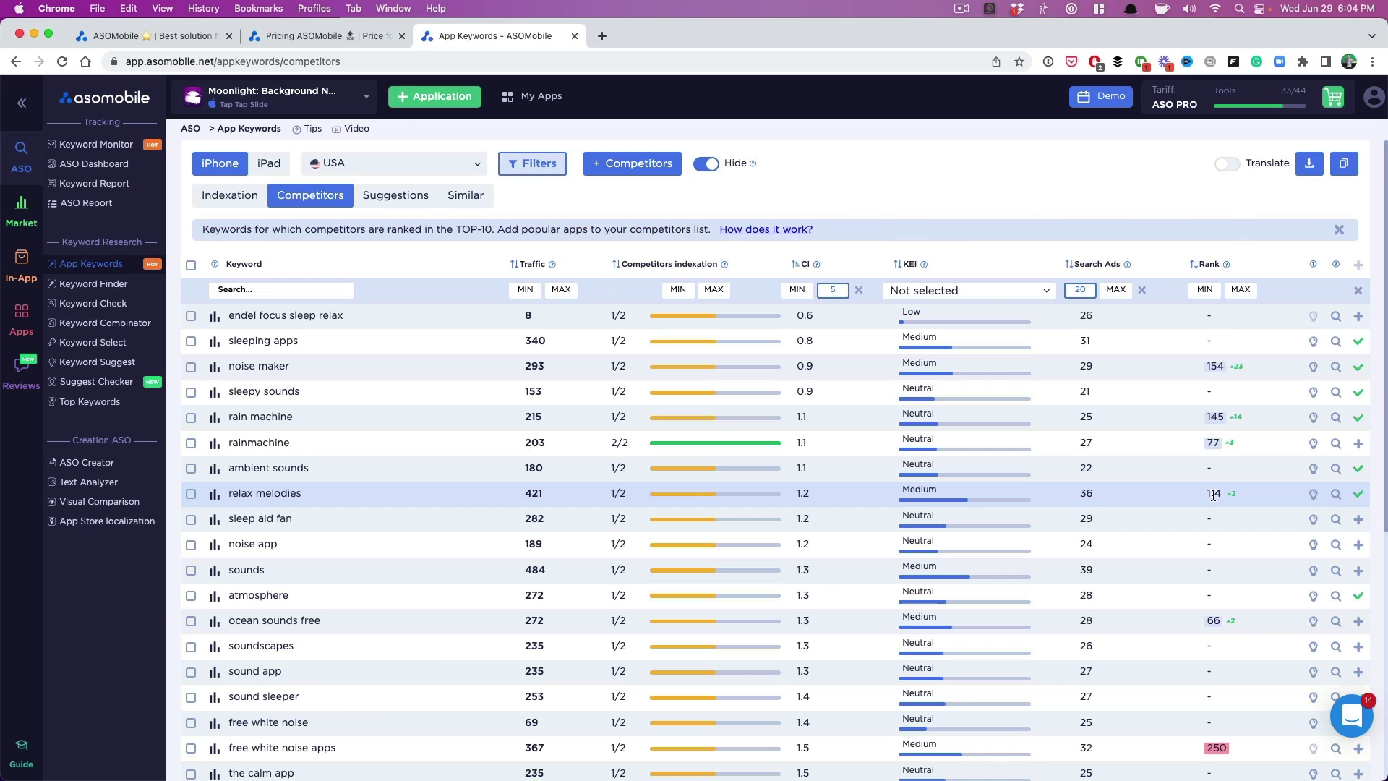
{"action": "left_click", "coordinate": [73, 467]}
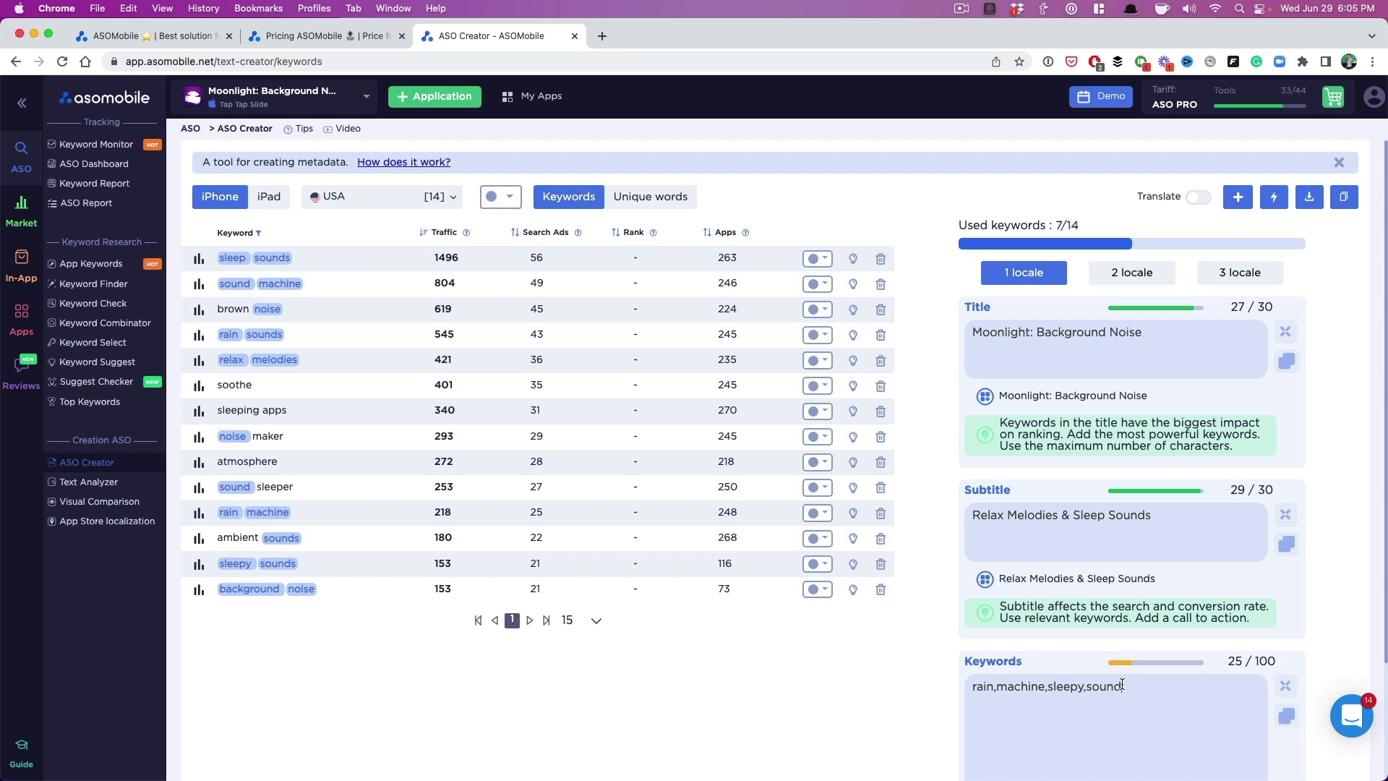
Select the Keywords field text rain,machine,sleepy,sound and toggle the keyword list's Traffic sort twice.
{"action": "triple_click", "coordinate": [1215, 689]}
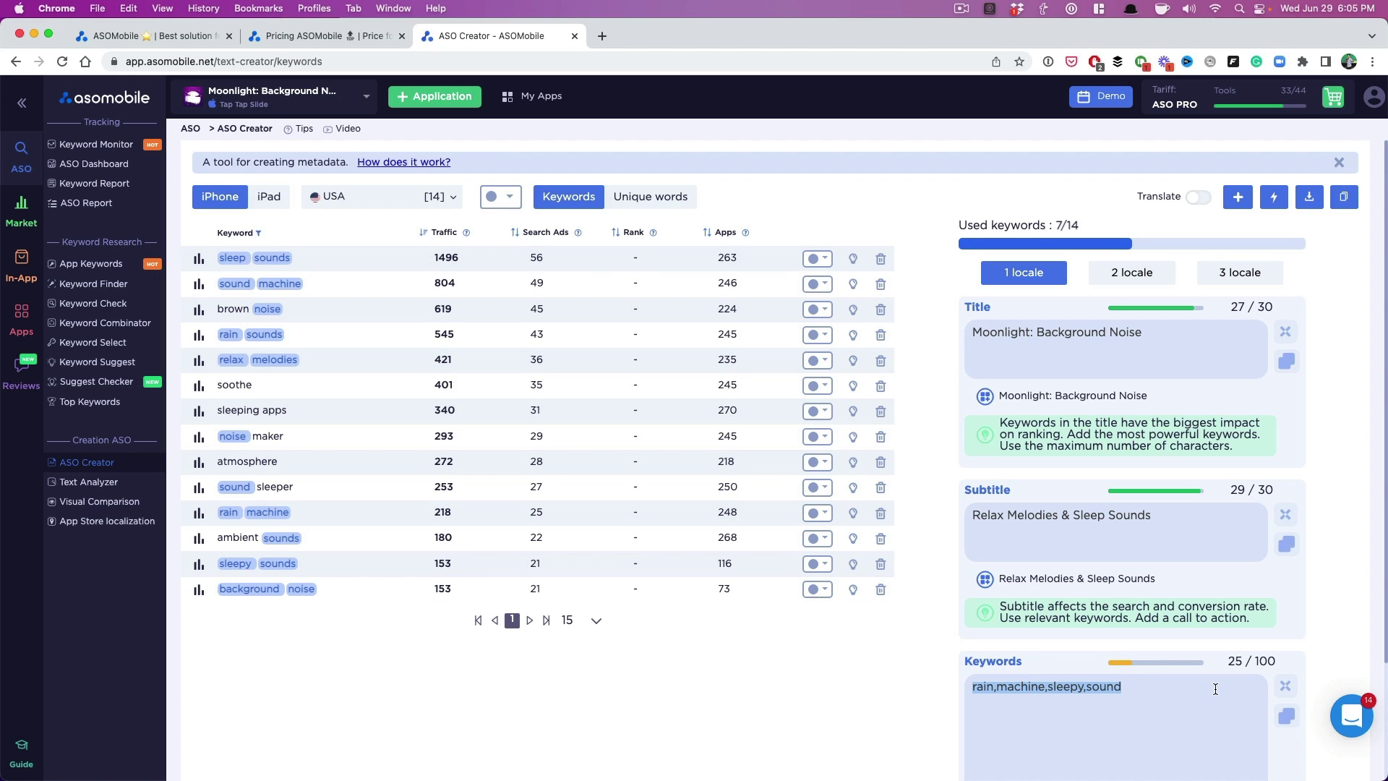
{"action": "left_click", "coordinate": [438, 234]}
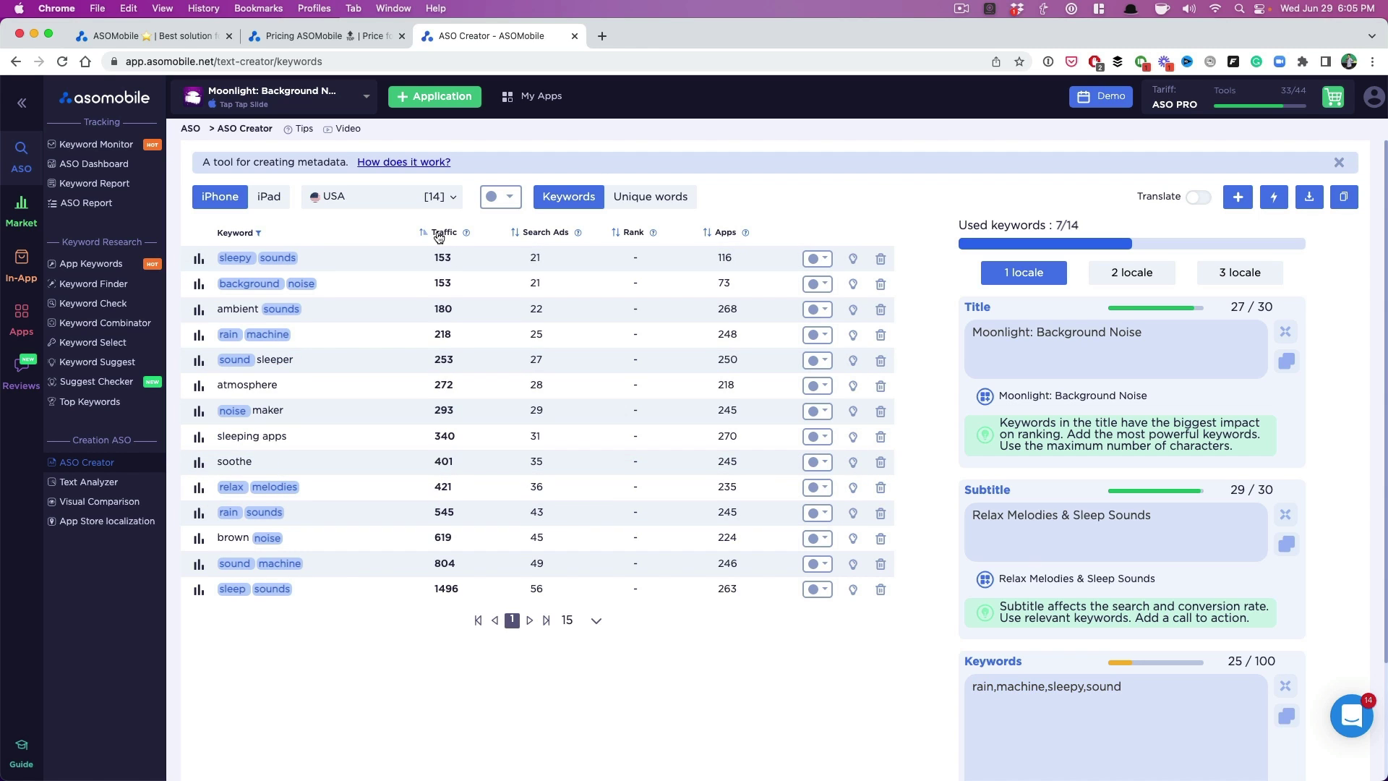
{"action": "left_click", "coordinate": [438, 235]}
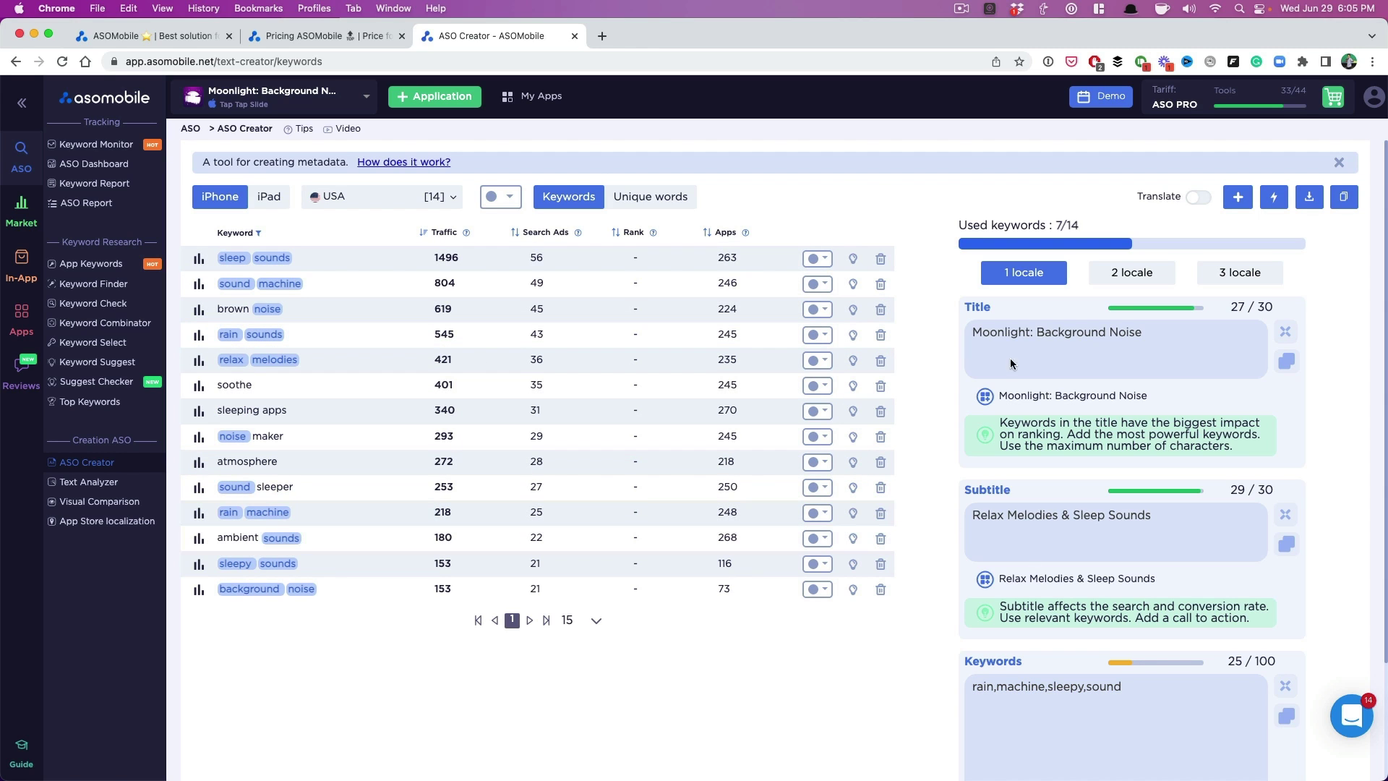
Replace the Keywords field with brown,sound,machine,rain,soothe,sleeping,apps,maker,.
{"action": "left_click", "coordinate": [1009, 515]}
{"action": "key", "text": "super+a"}
{"action": "type", "text": "brown"}
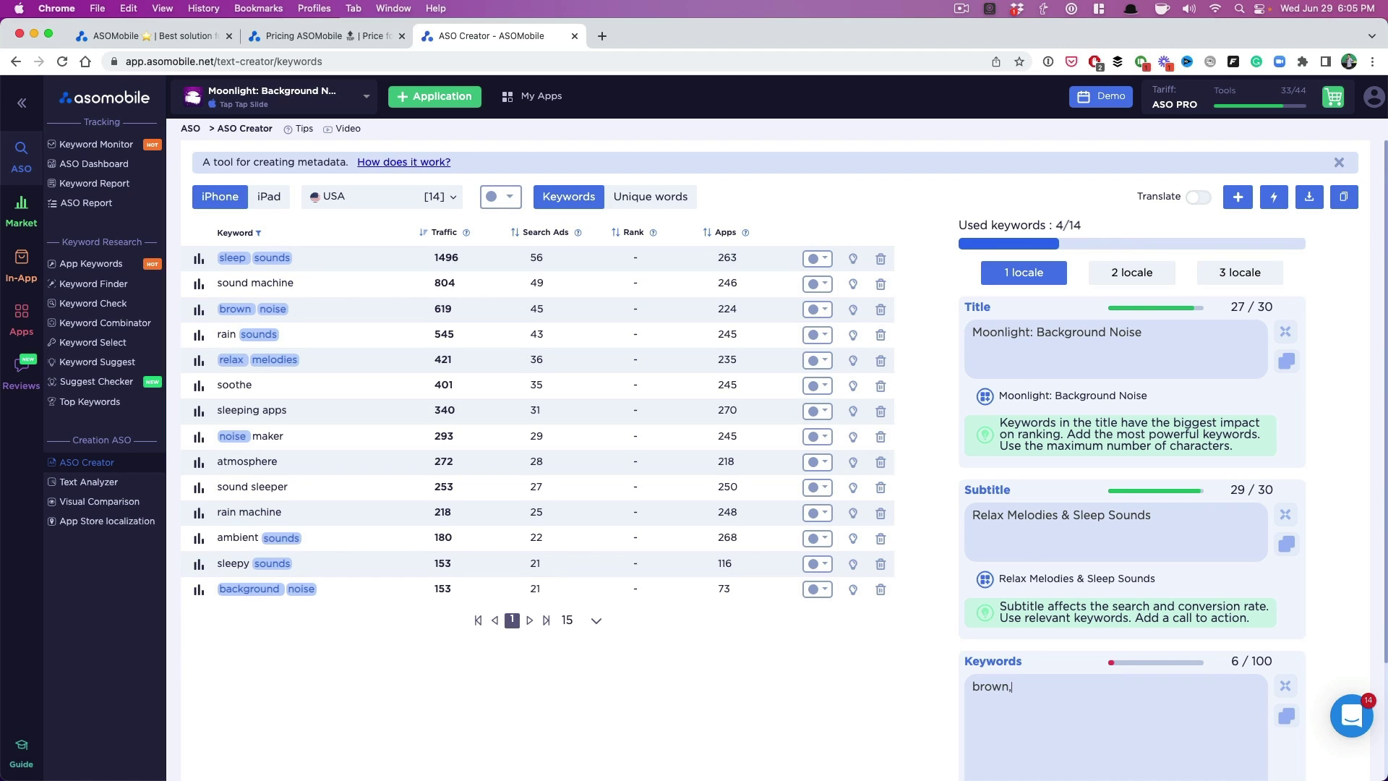
{"action": "type", "text": ",sound,"}
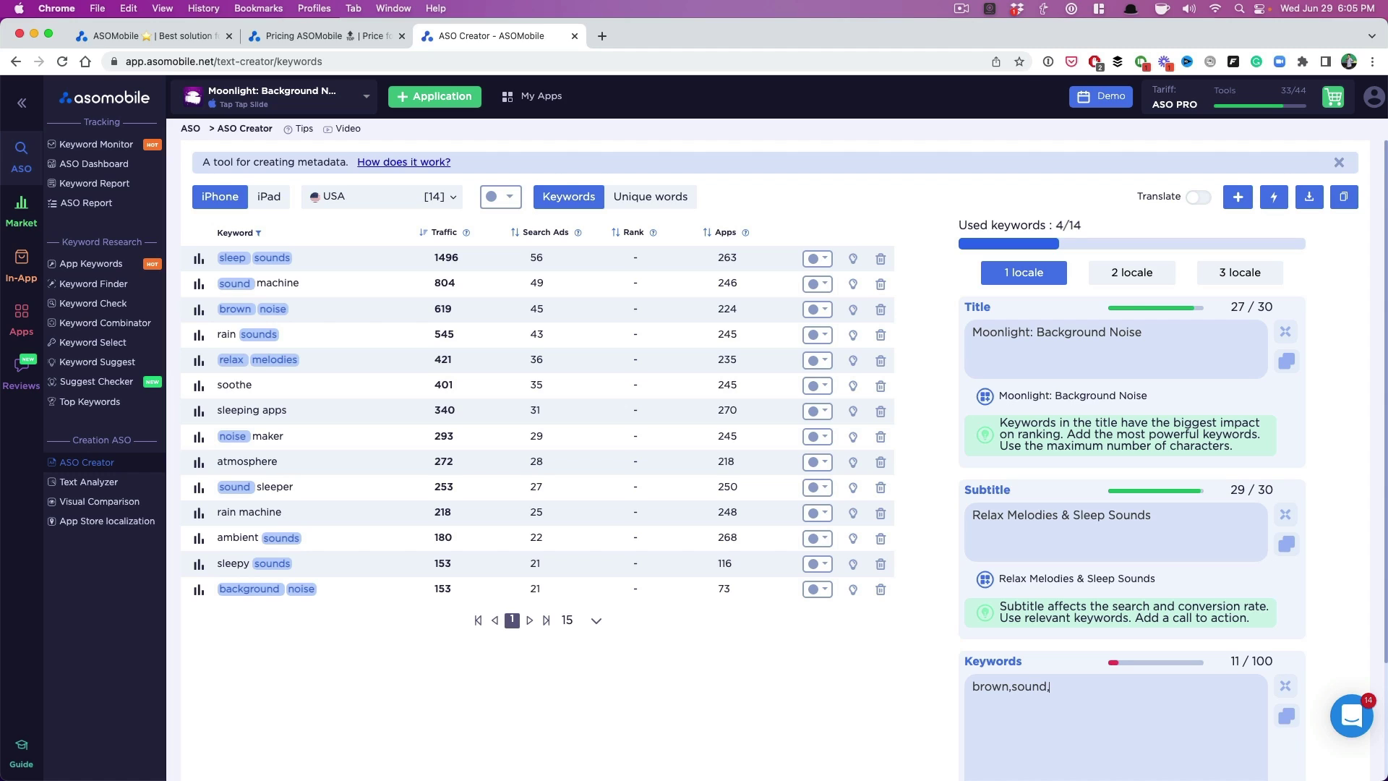
{"action": "type", "text": "machine,"}
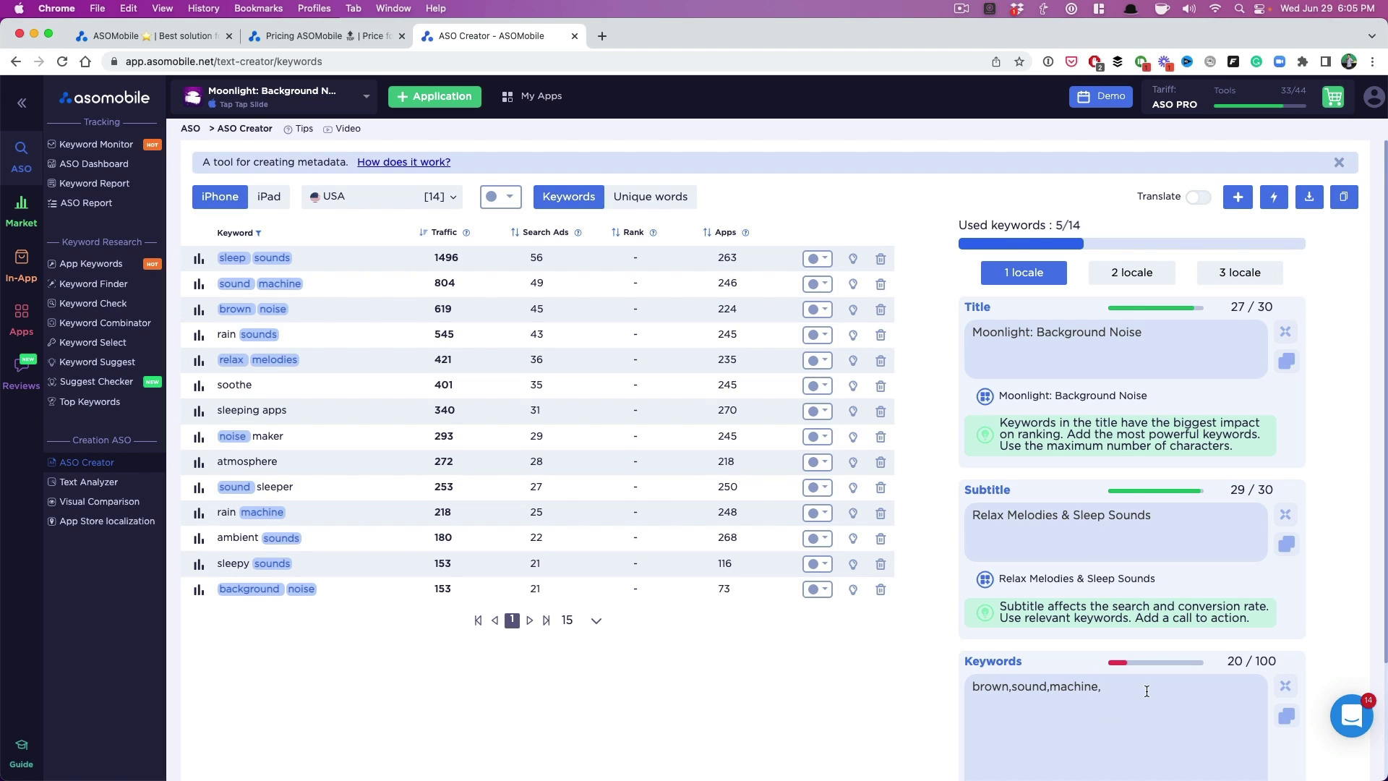
{"action": "type", "text": "rain,"}
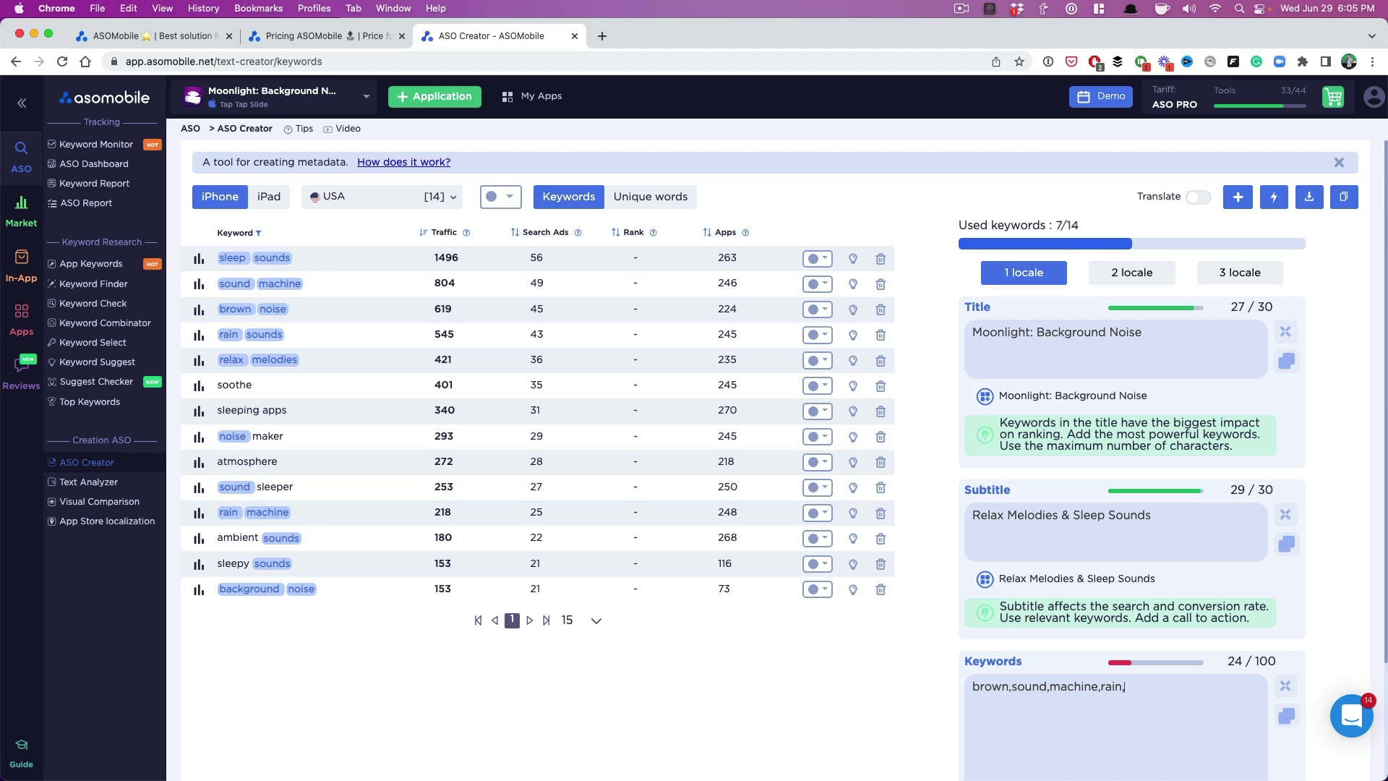
{"action": "type", "text": "soothe,sl"}
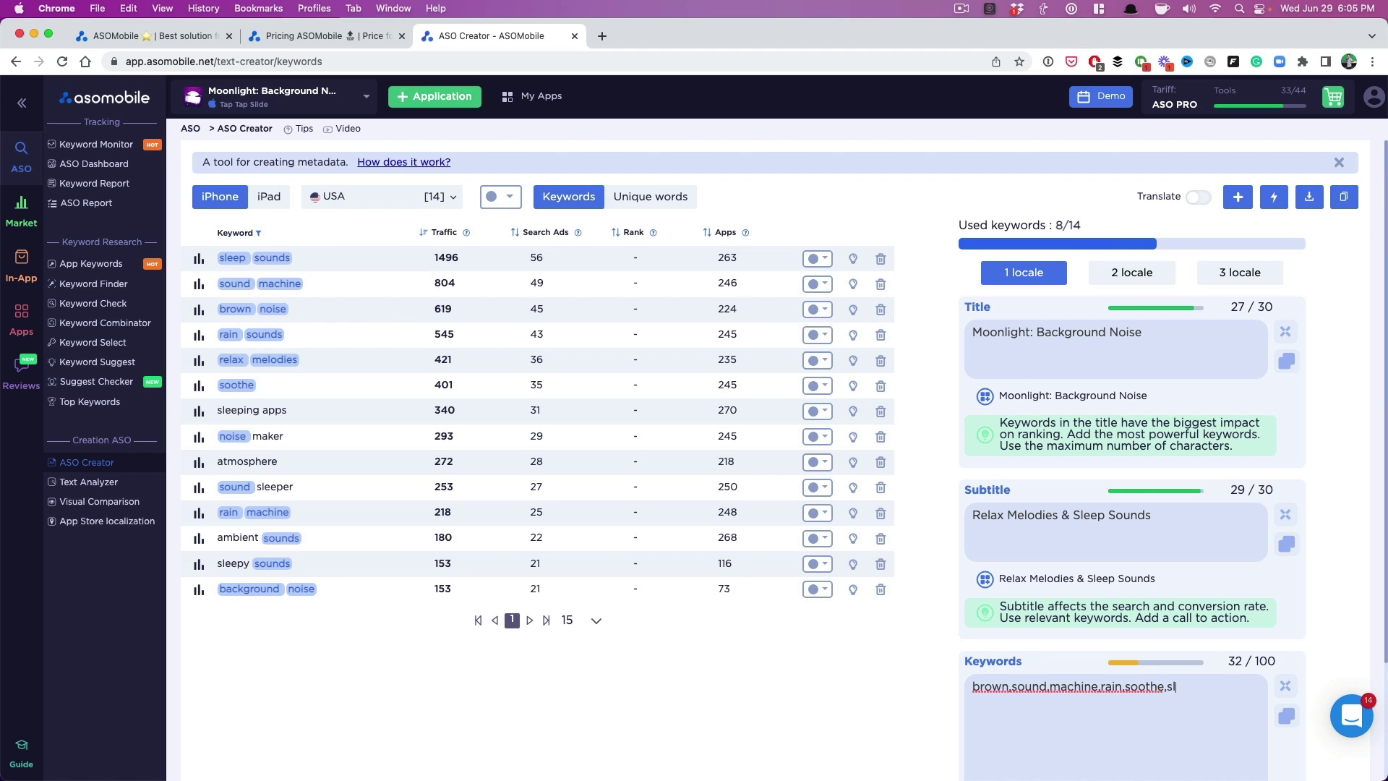
{"action": "type", "text": "eeping,apps,"}
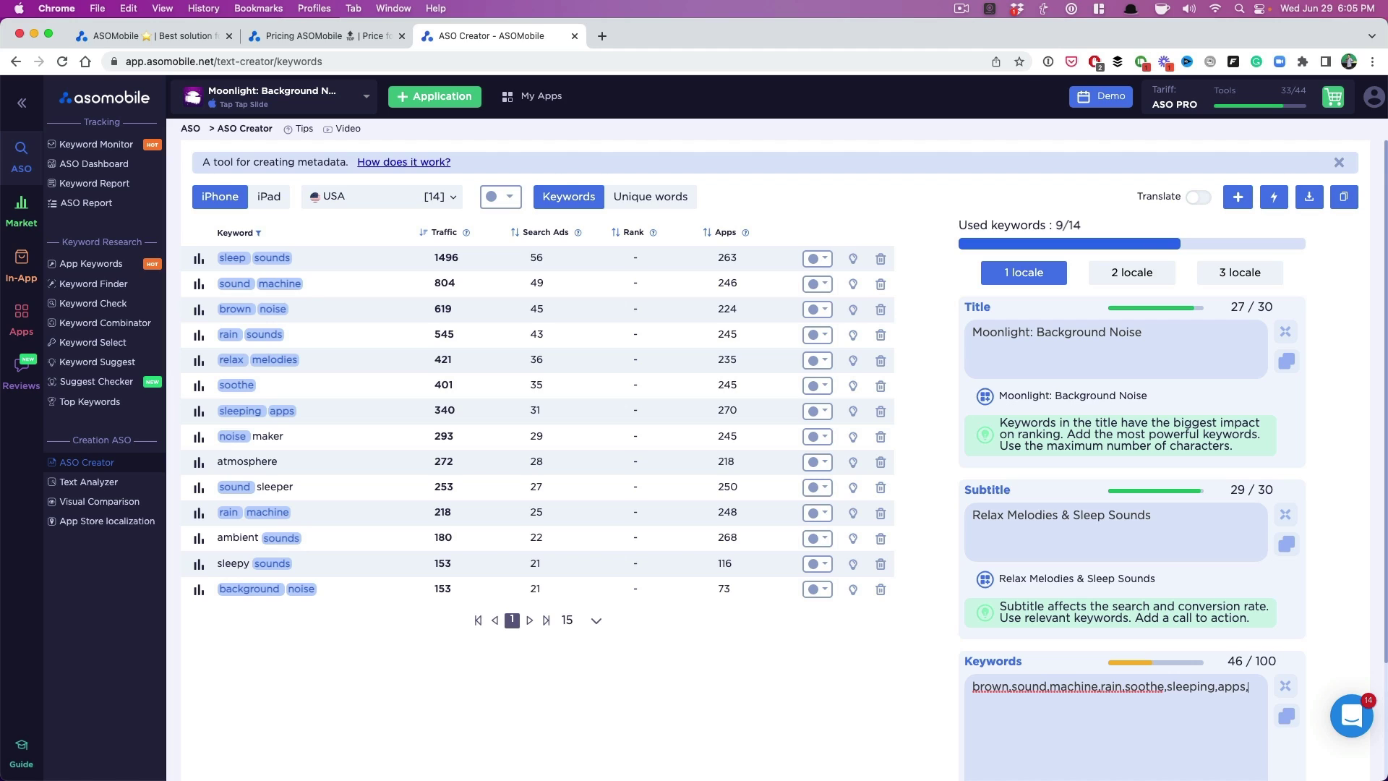
{"action": "type", "text": "maker,"}
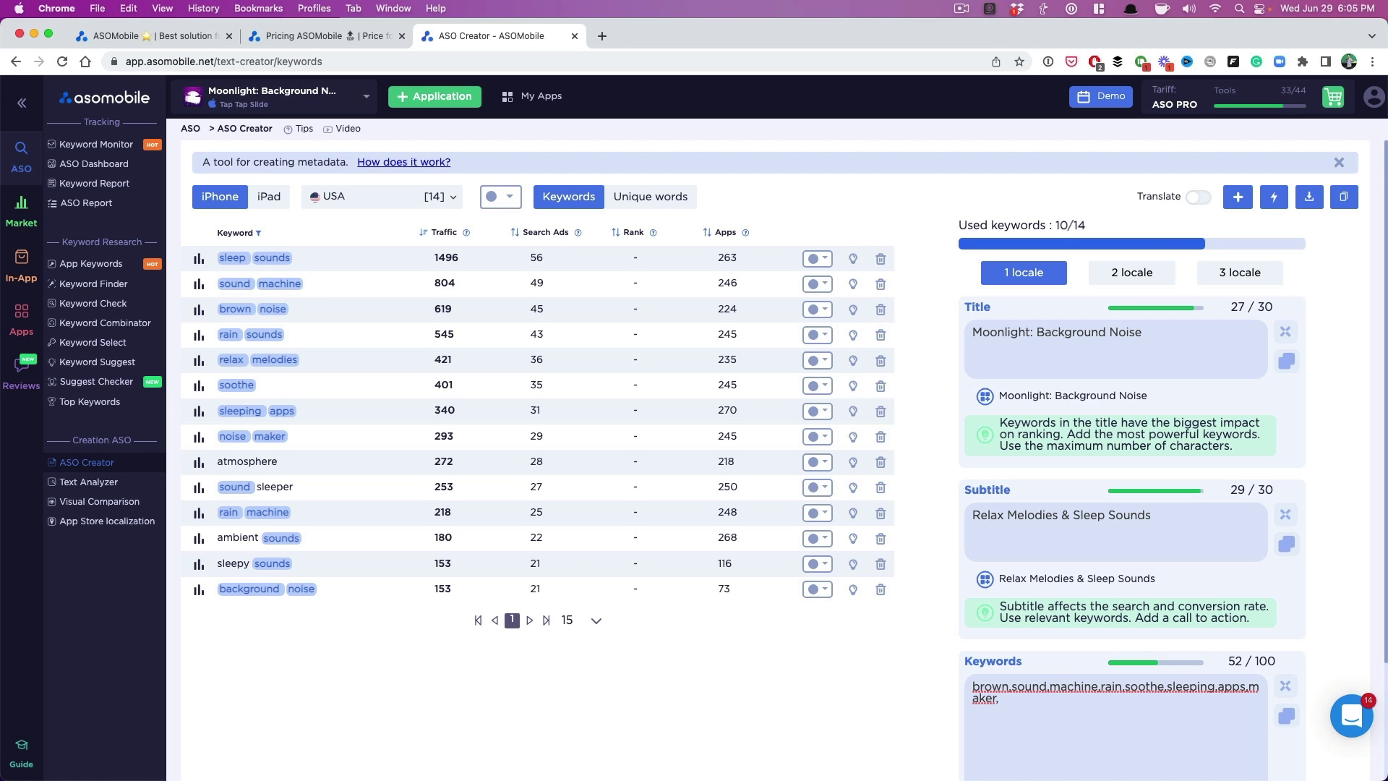
Append atmosphere and sleeper to the Keywords field, copying atmosphere from the keyword list.
{"action": "left_click", "coordinate": [246, 465]}
{"action": "left_click", "coordinate": [246, 465]}
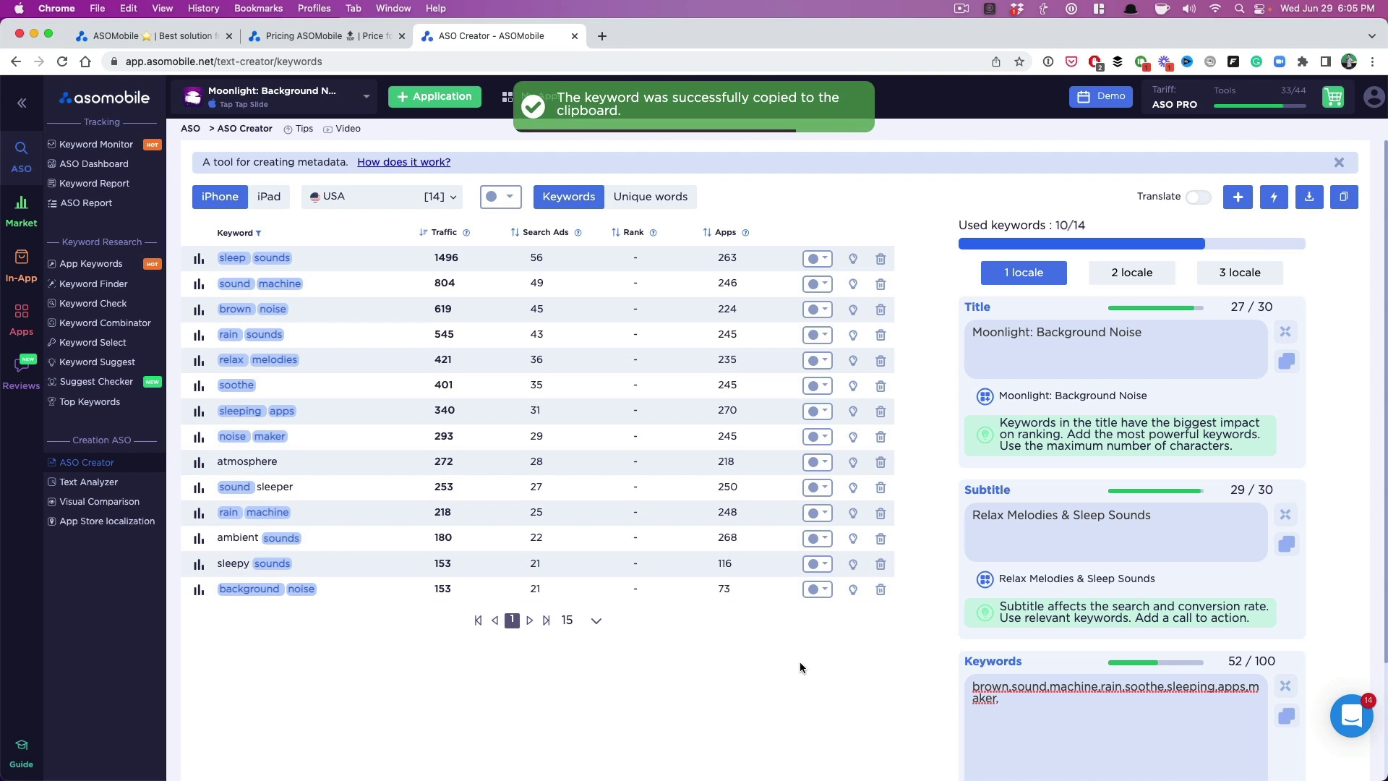
{"action": "left_click", "coordinate": [1013, 709]}
{"action": "type", "text": "atmosphere"}
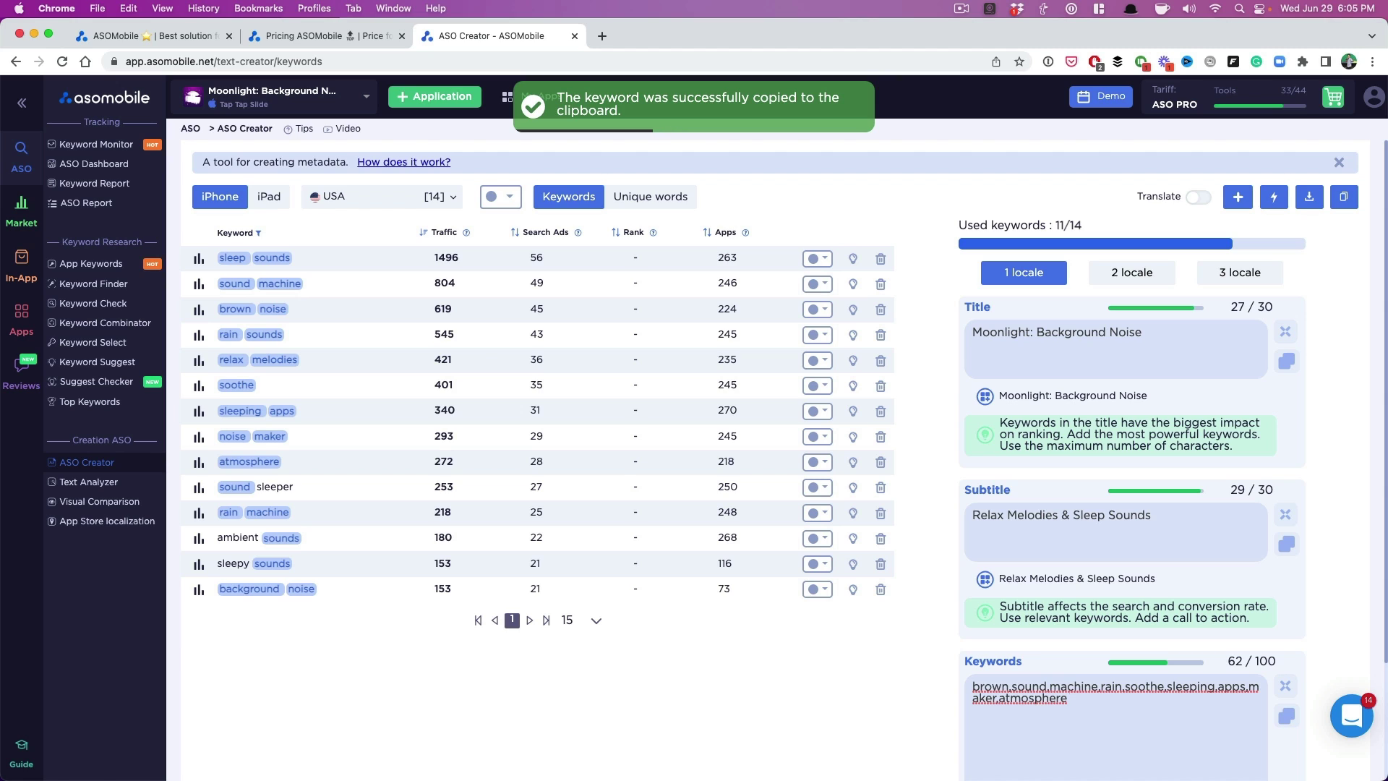
{"action": "type", "text": "sleeper,"}
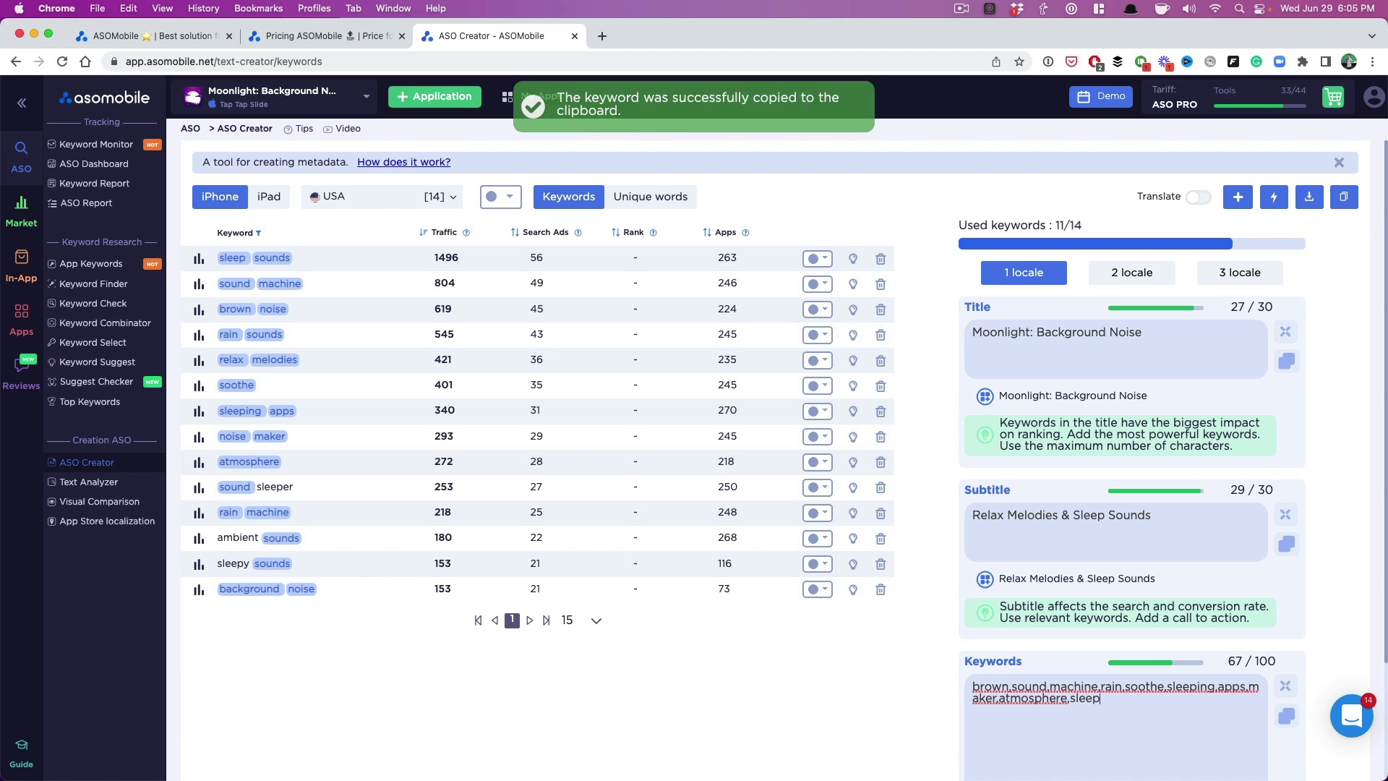
Append ambient and sleepy, reaching 86 of 100 characters and all 14 keywords used.
{"action": "left_click", "coordinate": [237, 538]}
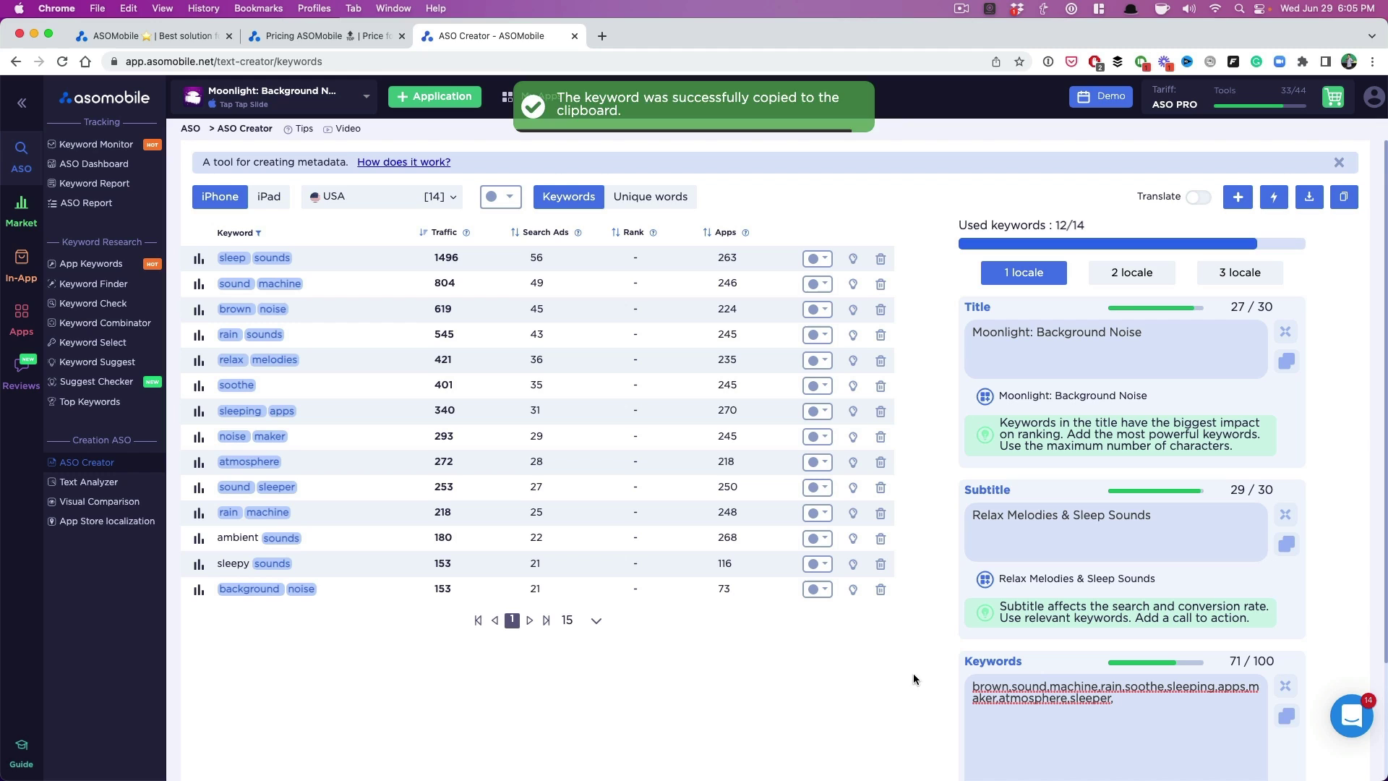
{"action": "left_click", "coordinate": [1168, 705]}
{"action": "type", "text": "ambient sounds"}
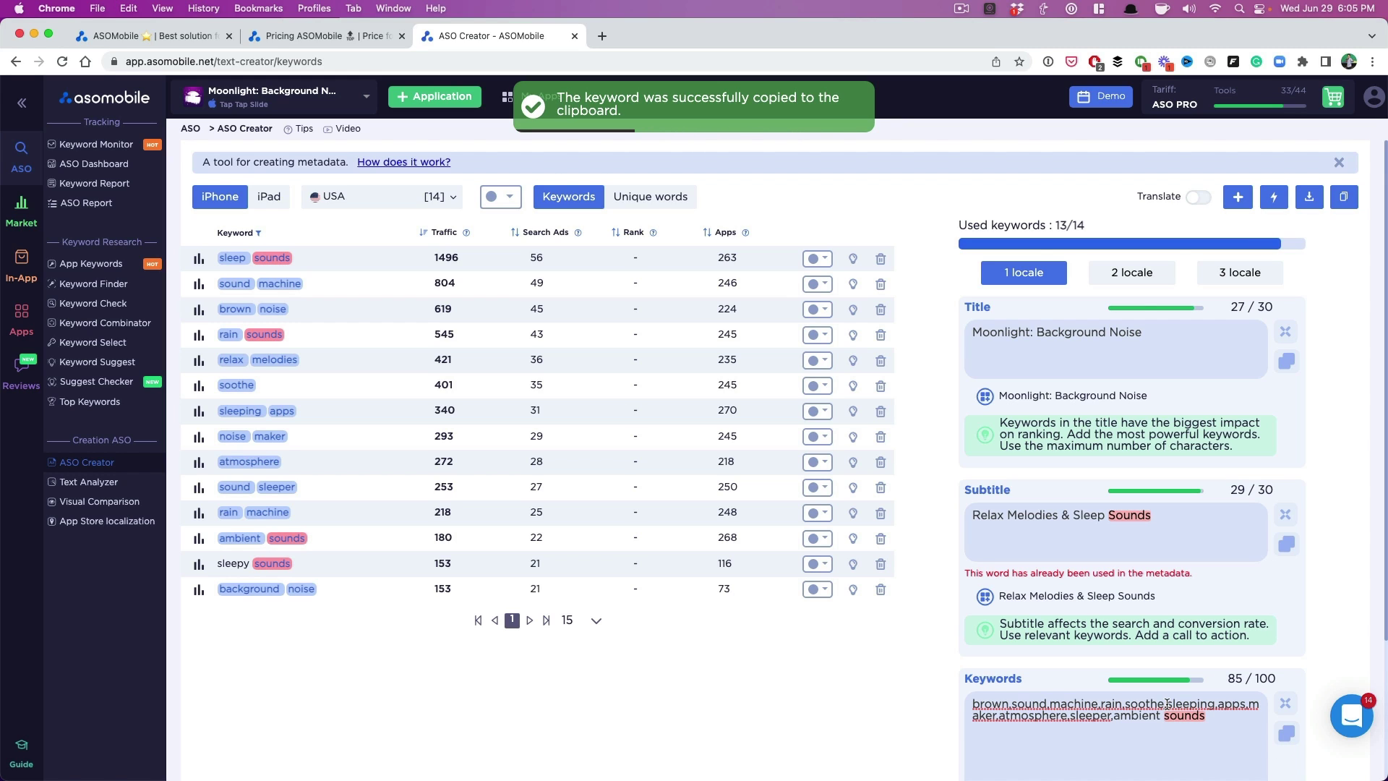
{"action": "key", "text": "BackSpace"}
{"action": "key", "text": "BackSpace"}
{"action": "key", "text": "BackSpace"}
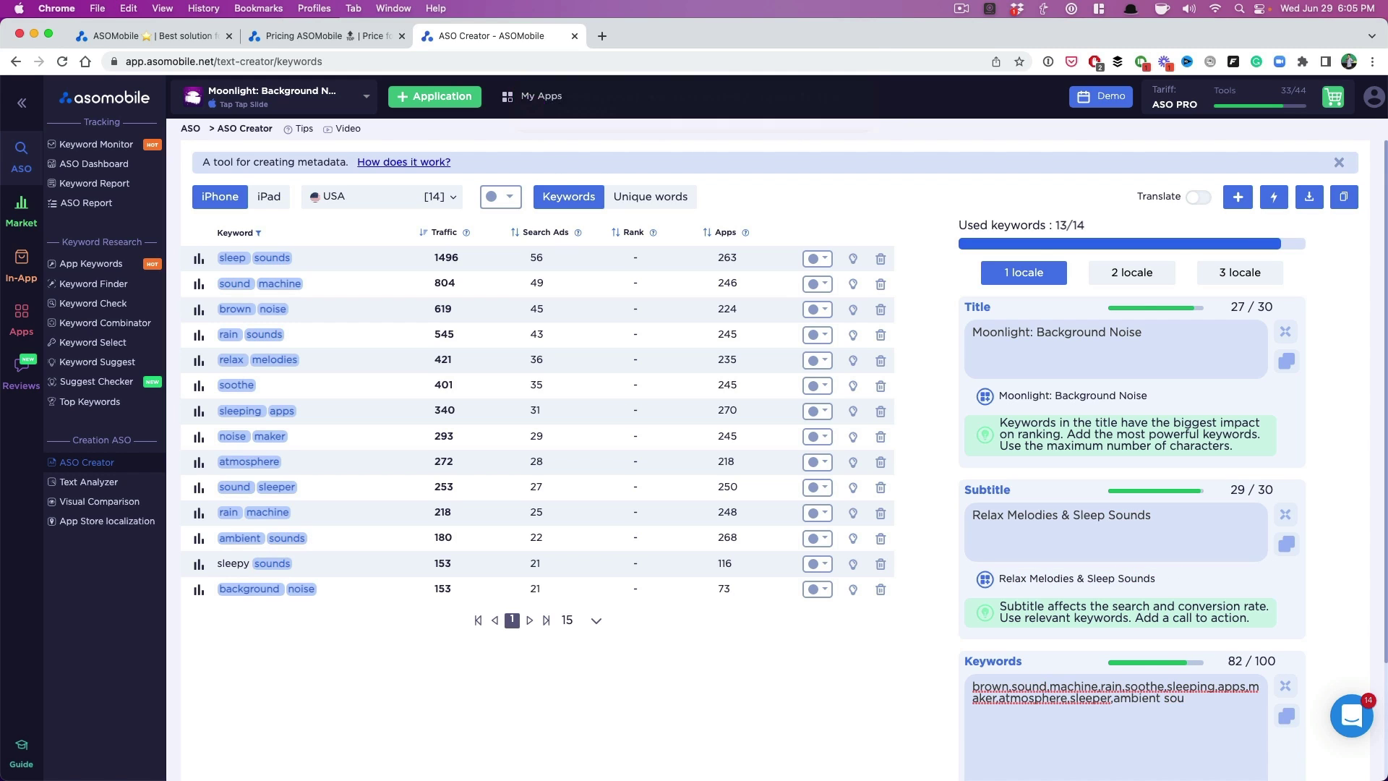
{"action": "key", "text": "BackSpace"}
{"action": "key", "text": "BackSpace"}
{"action": "key", "text": "BackSpace"}
{"action": "key", "text": "BackSpace"}
{"action": "type", "text": ","}
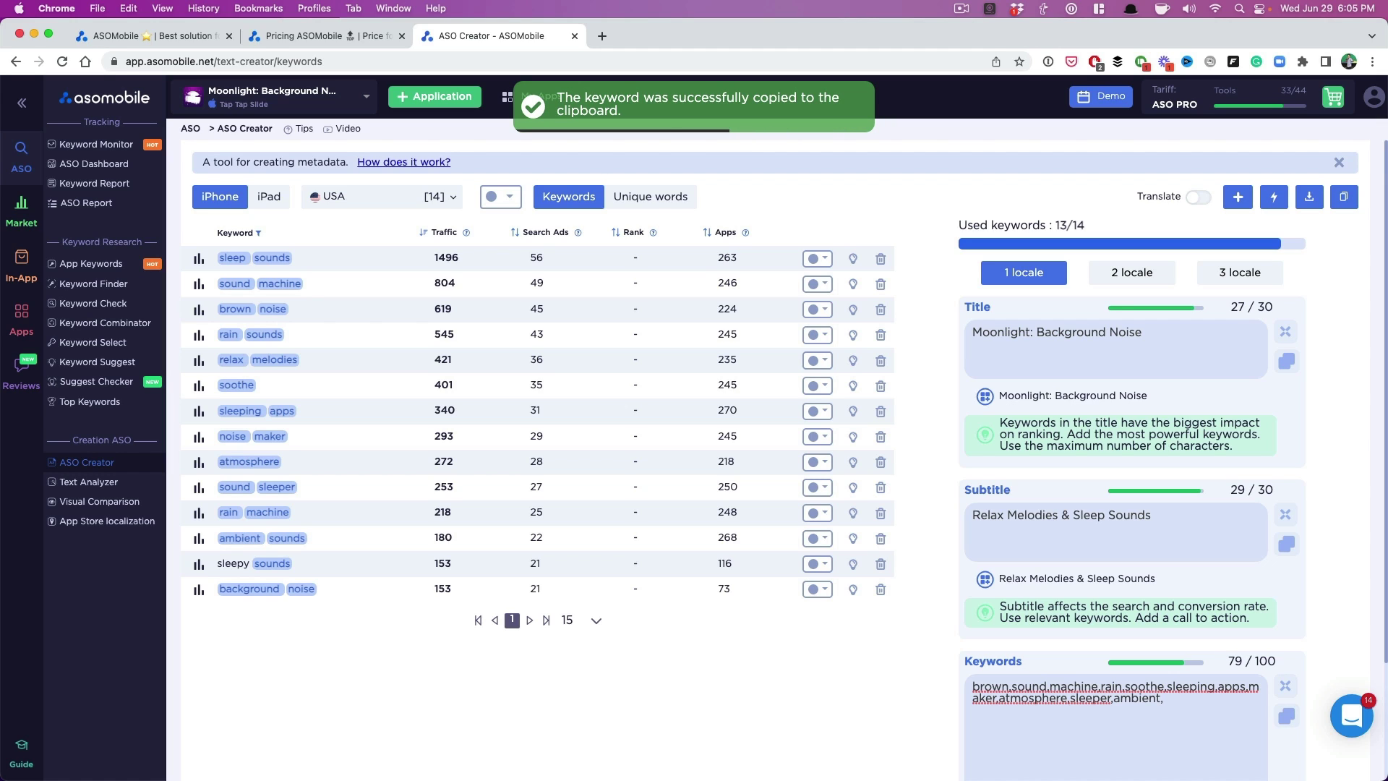
{"action": "type", "text": "sleepy,"}
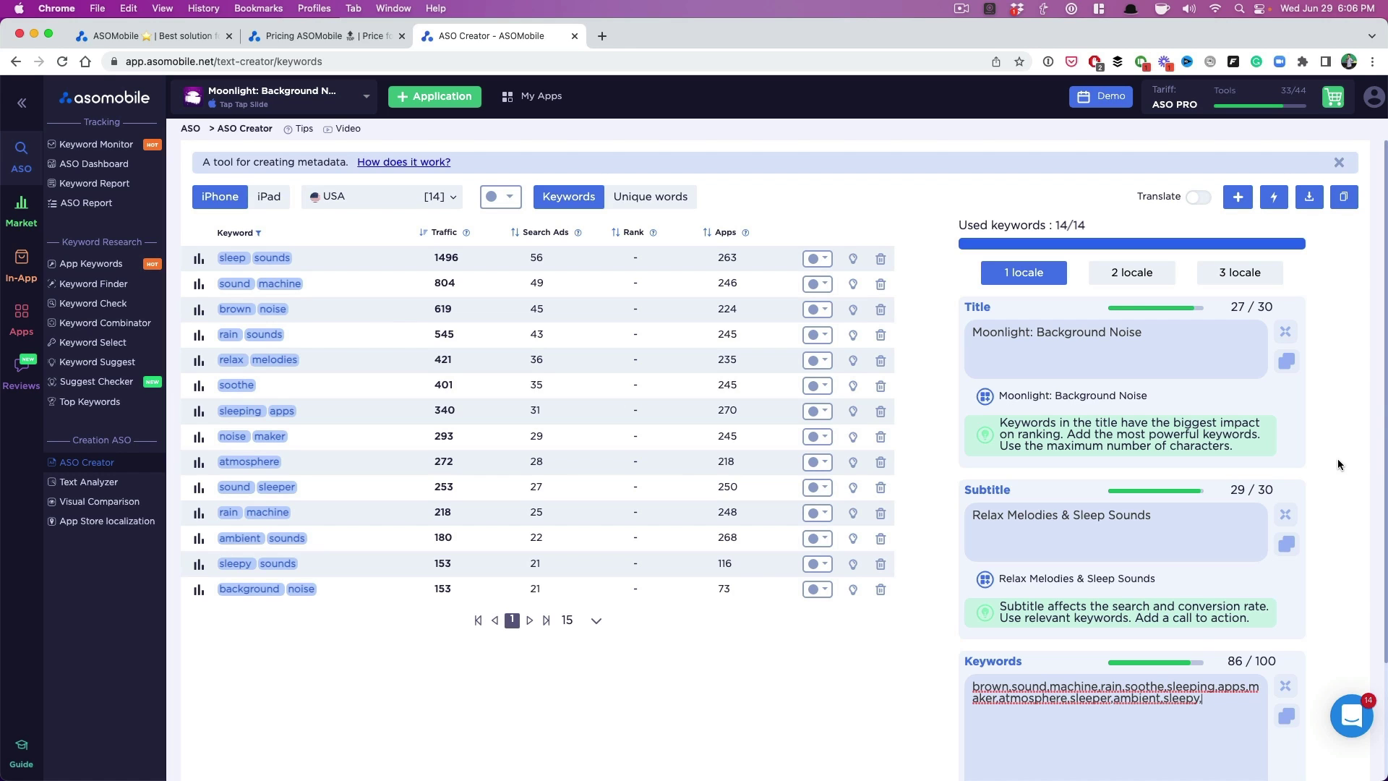
{"action": "left_click", "coordinate": [1188, 334]}
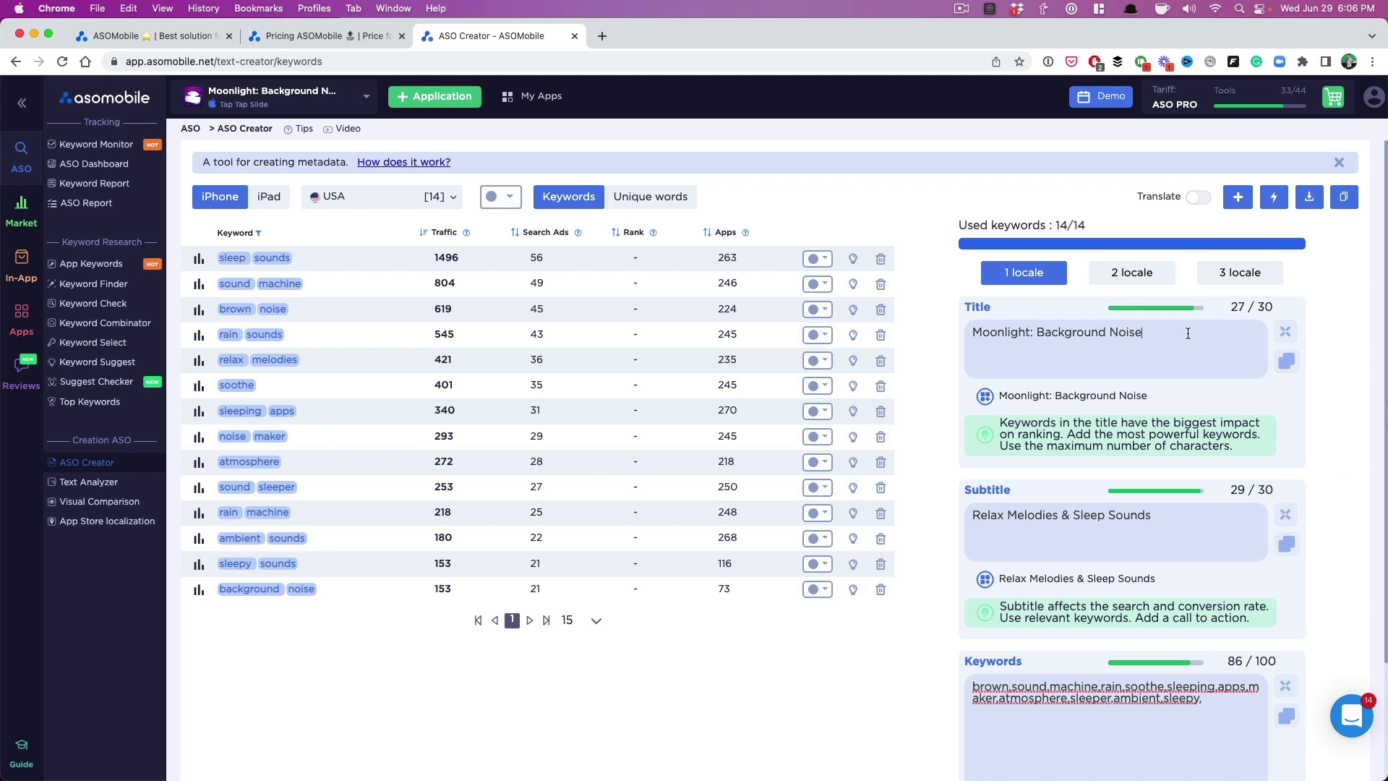